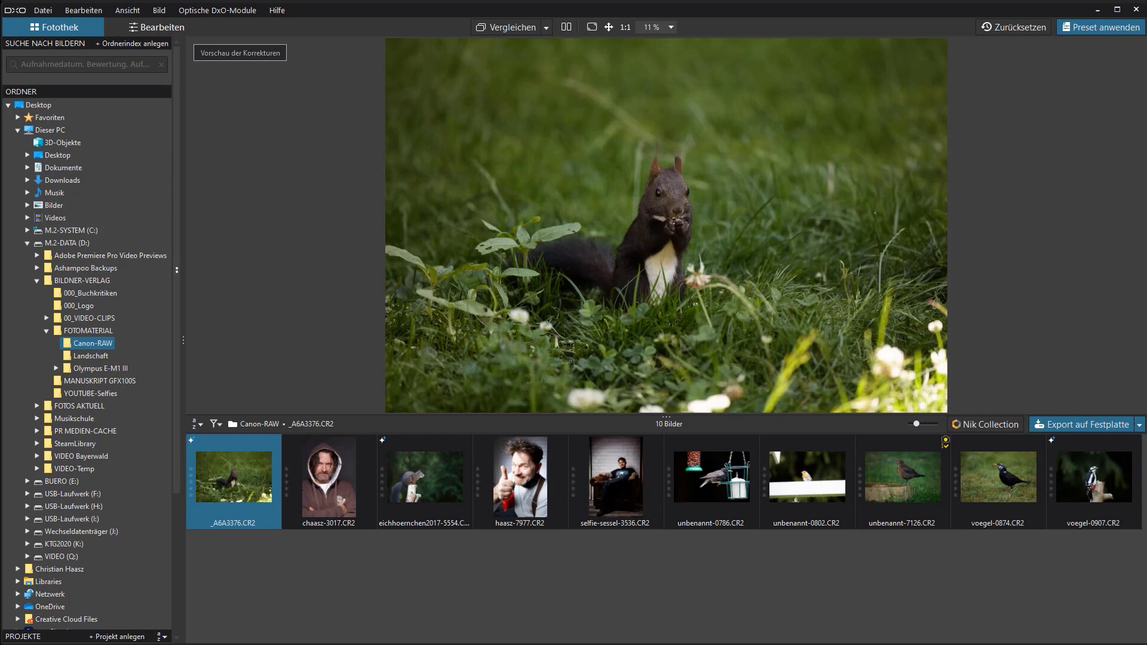
Display the FOTOMATERIAL folder, dismiss the optical module installer, and check the module status of _66A4878.jpg.
click(46, 331)
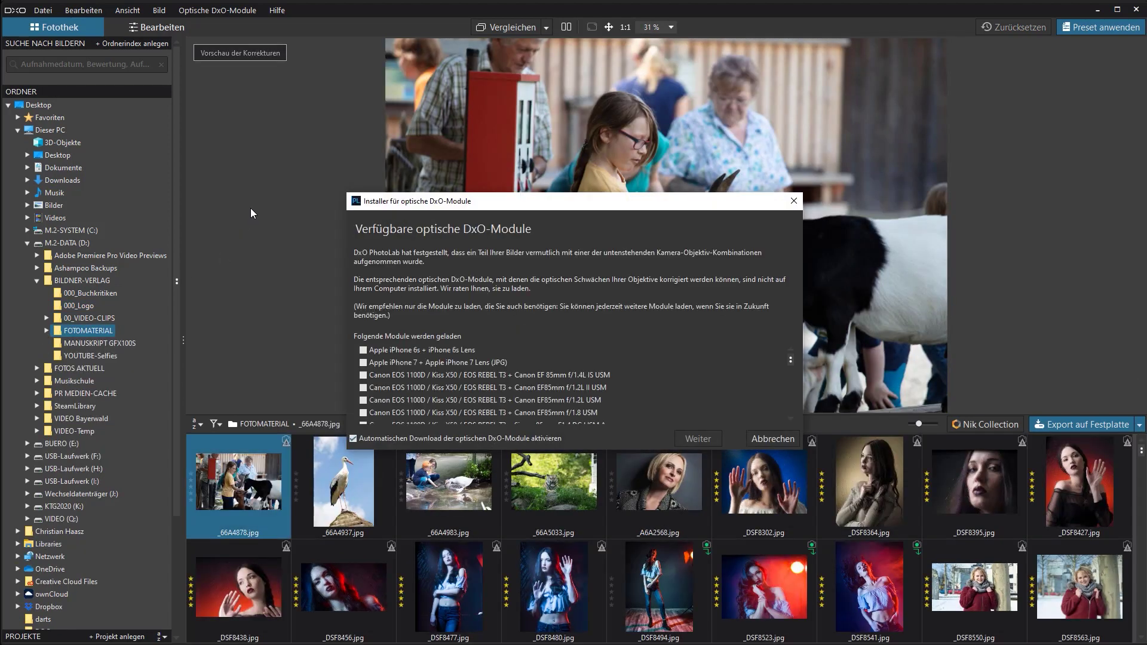
click(793, 202)
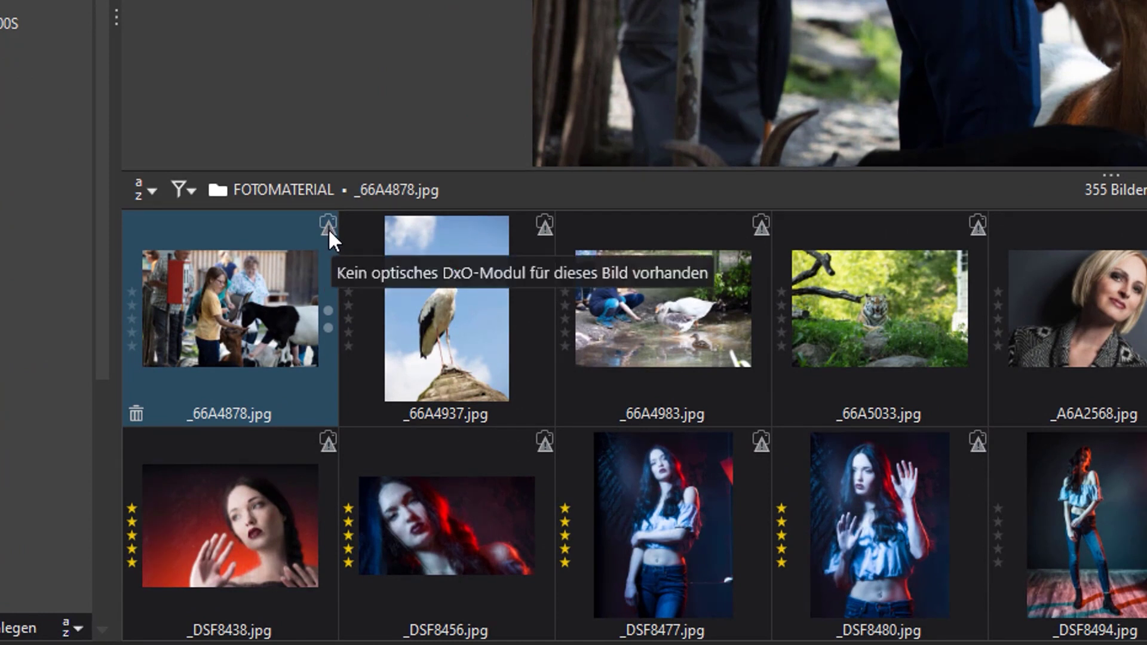
mouse_move(258, 297)
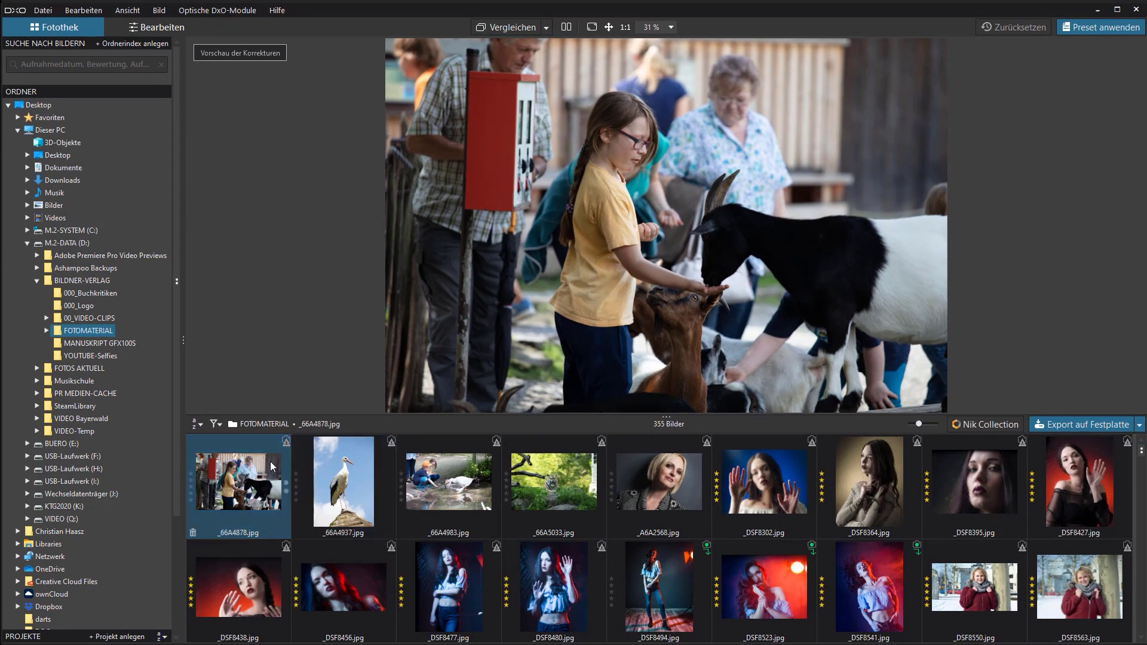
mouse_move(286, 442)
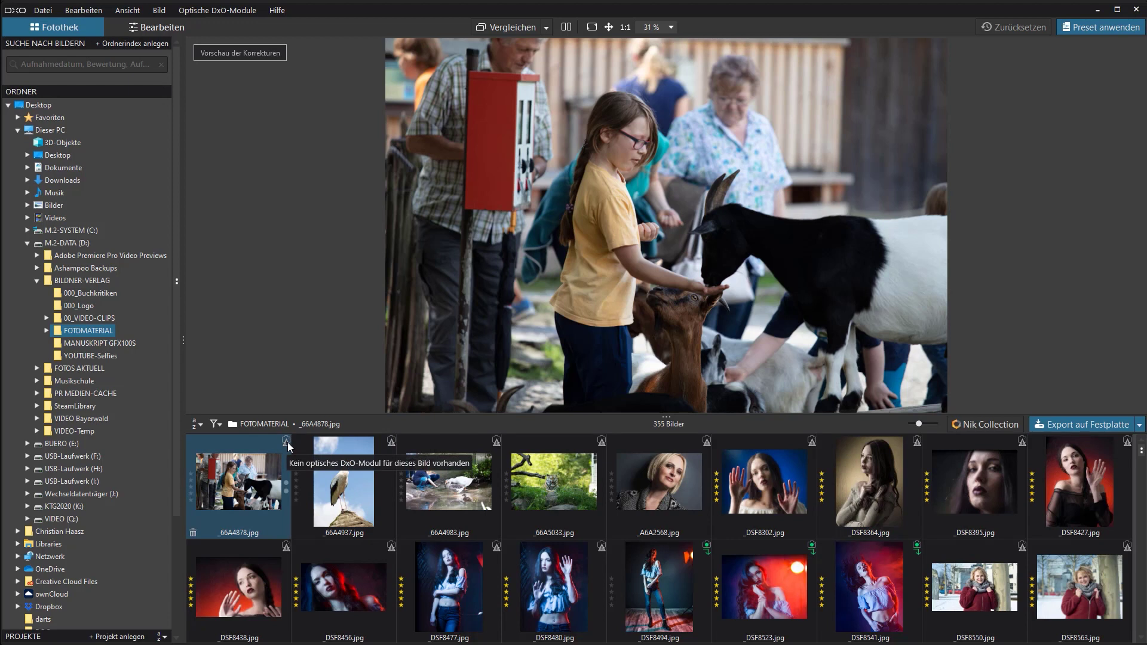
mouse_move(264, 460)
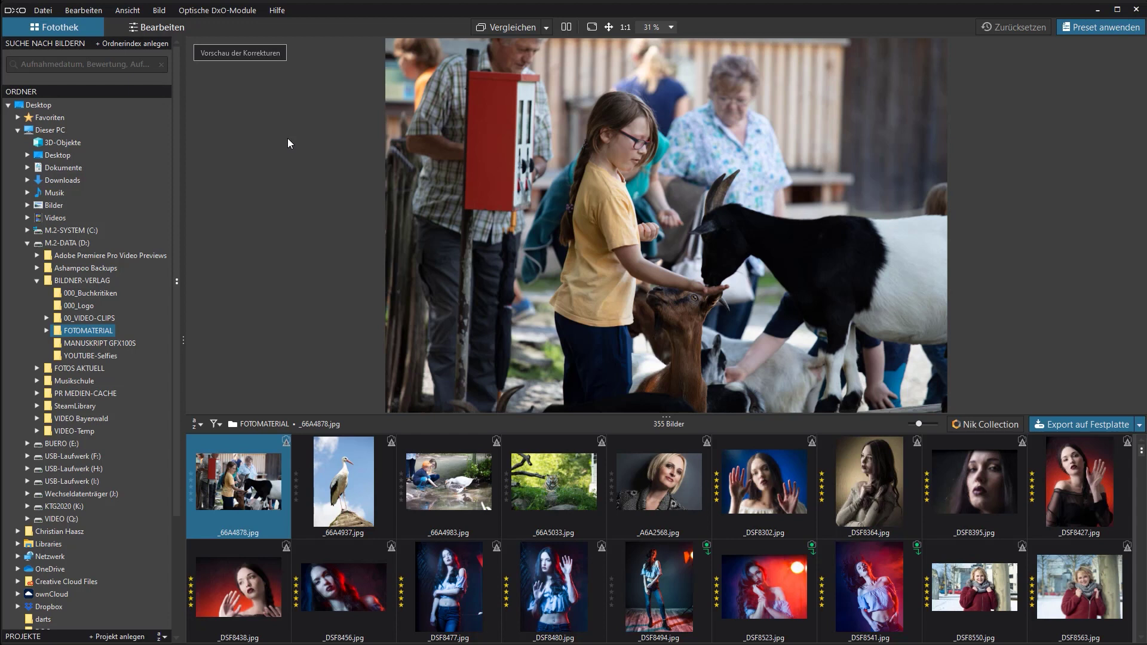
Browse the Landschaft folder and check the previews of _HAF5891.RAF and _HAF6046.RAF.
click(46, 331)
click(92, 356)
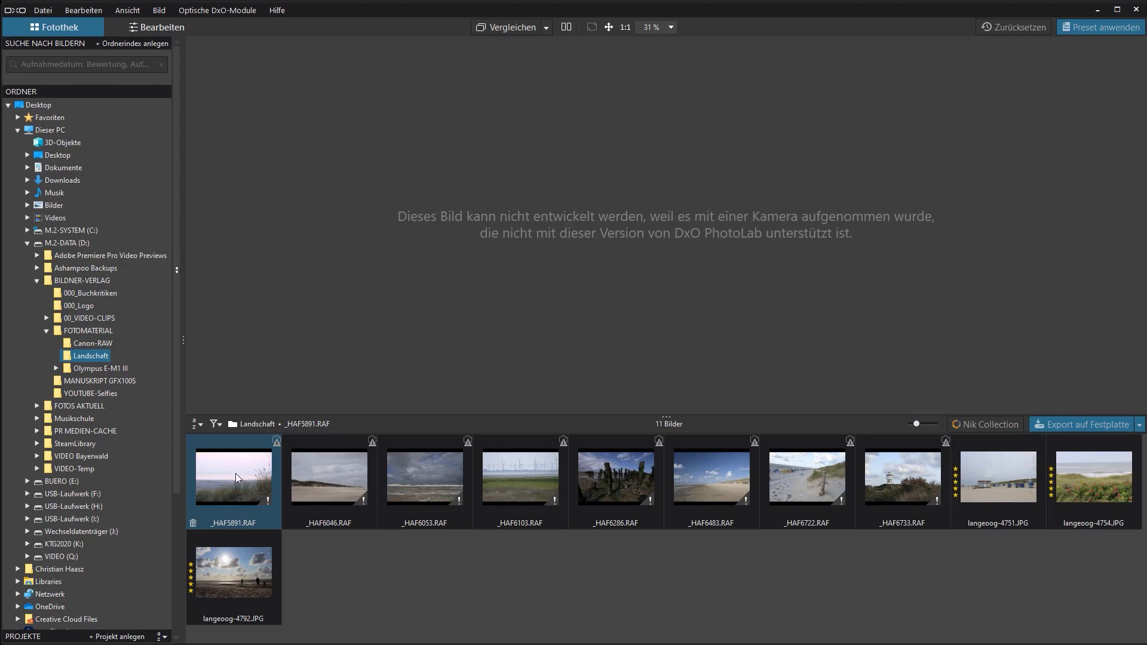
click(325, 484)
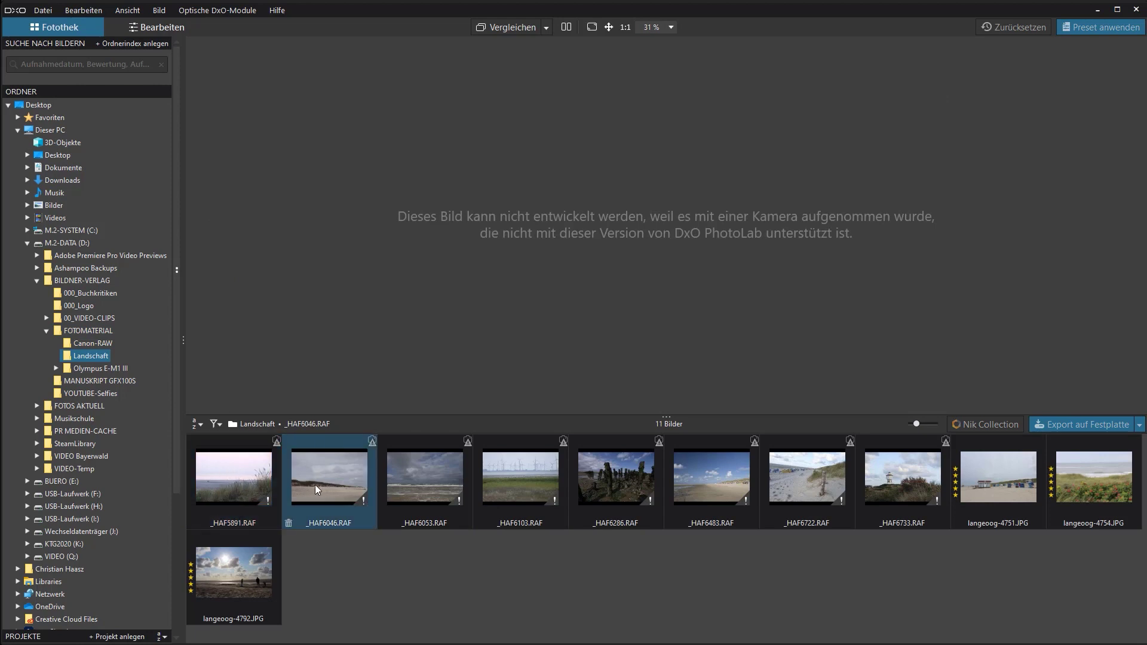
ctrl+click(256, 485)
click(246, 489)
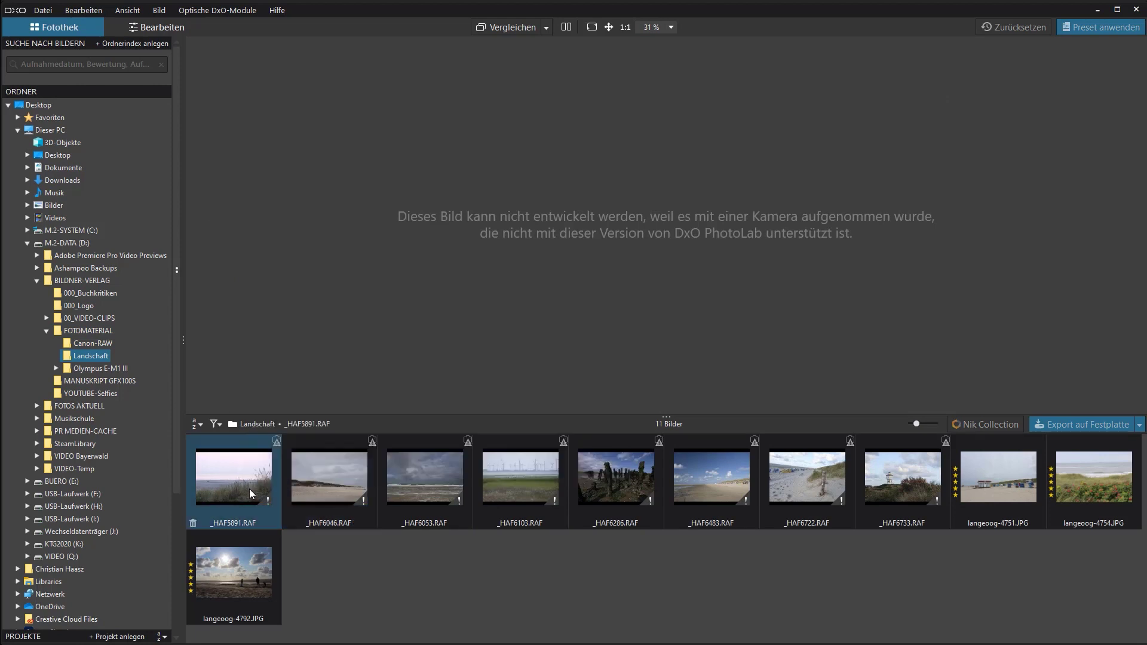
ctrl+click(326, 475)
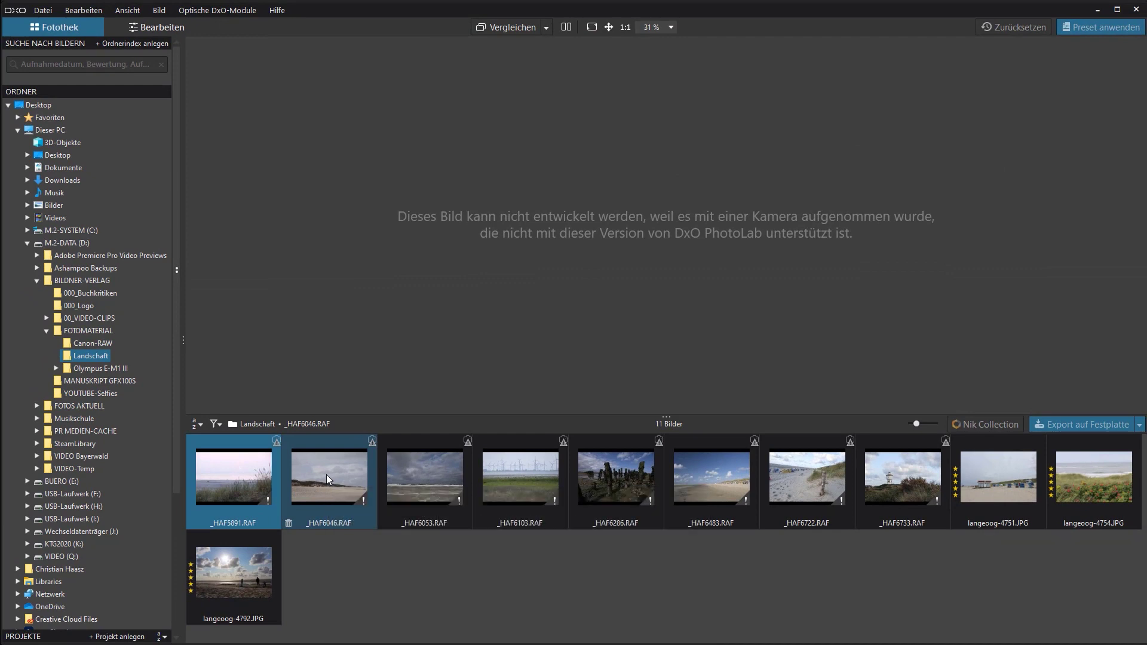
ctrl+click(326, 474)
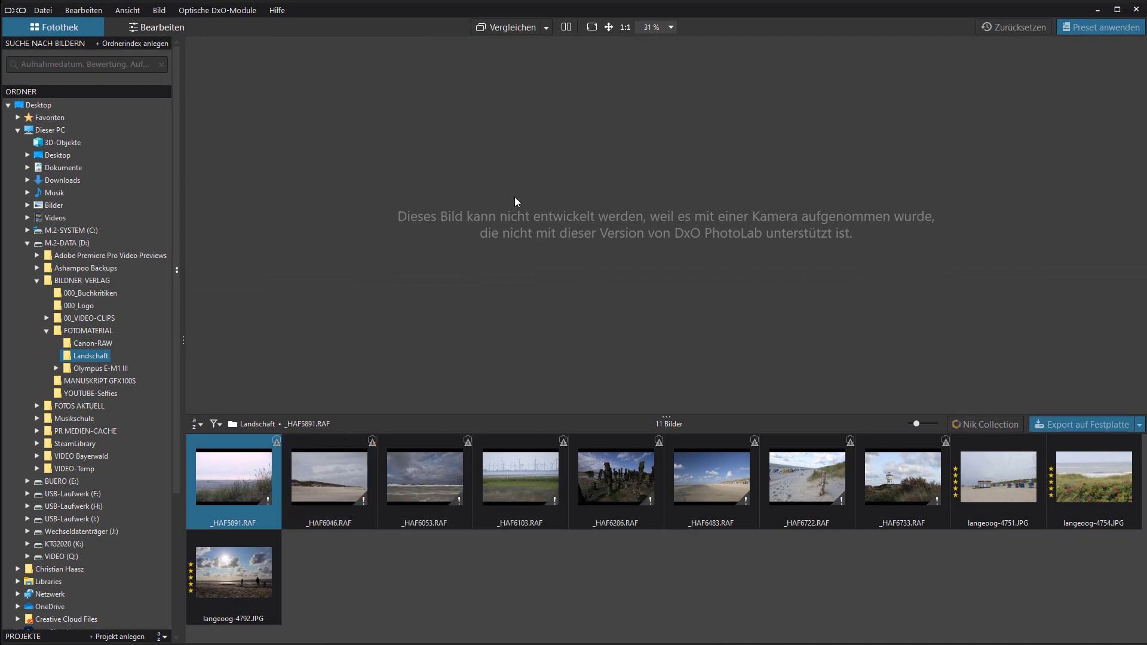
ctrl+click(332, 489)
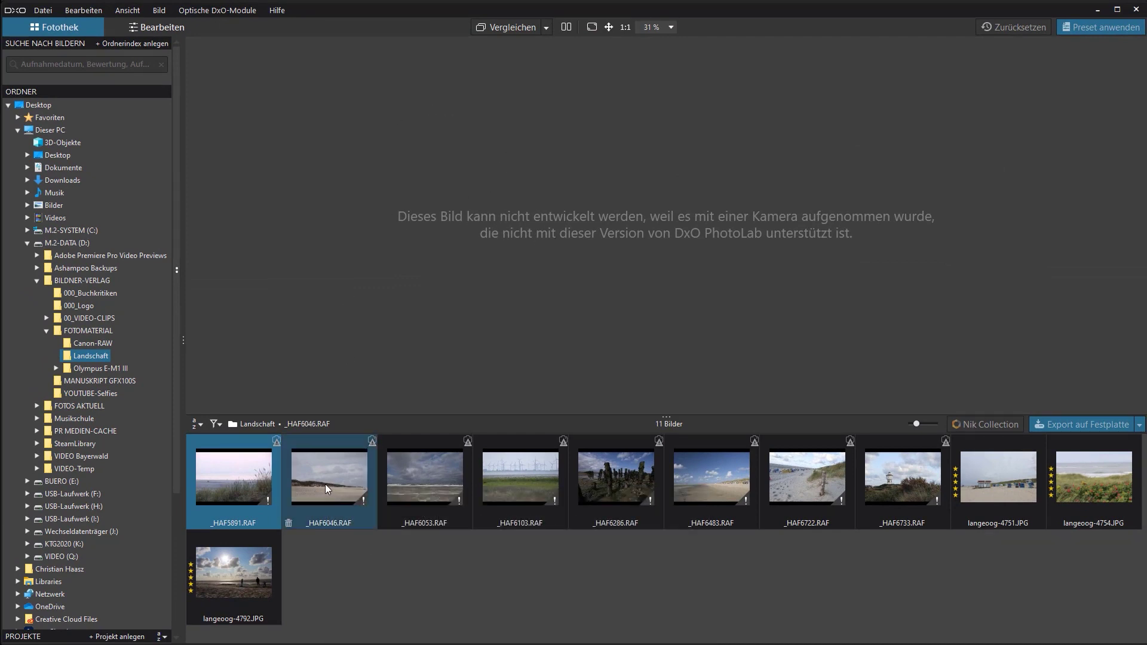
ctrl+click(322, 482)
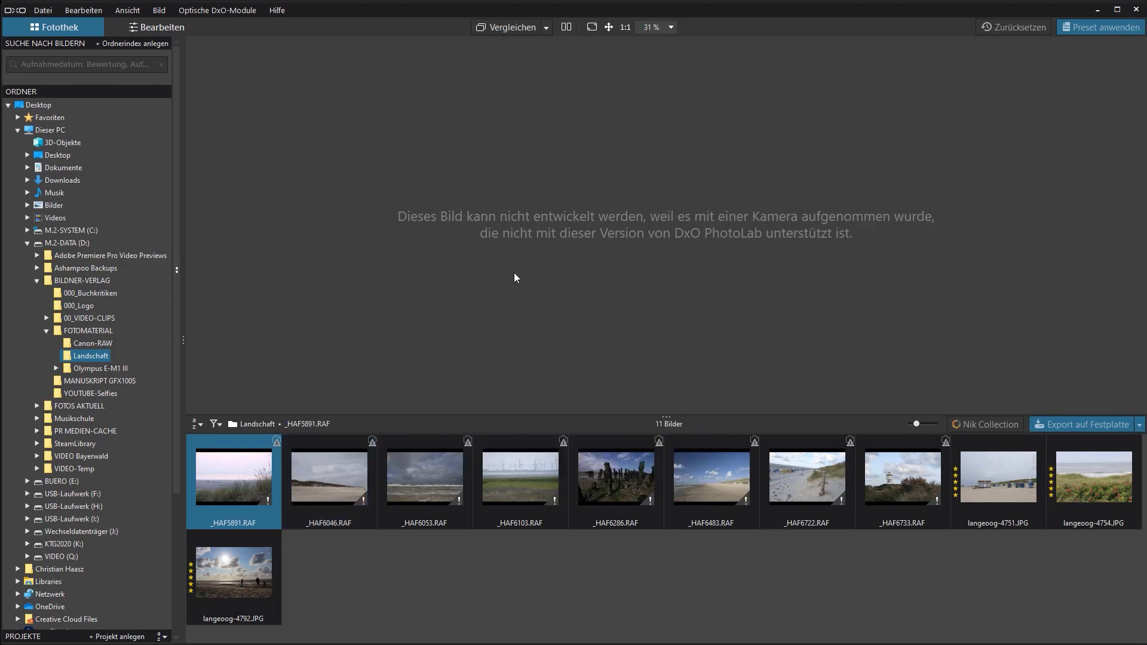
ctrl+click(343, 470)
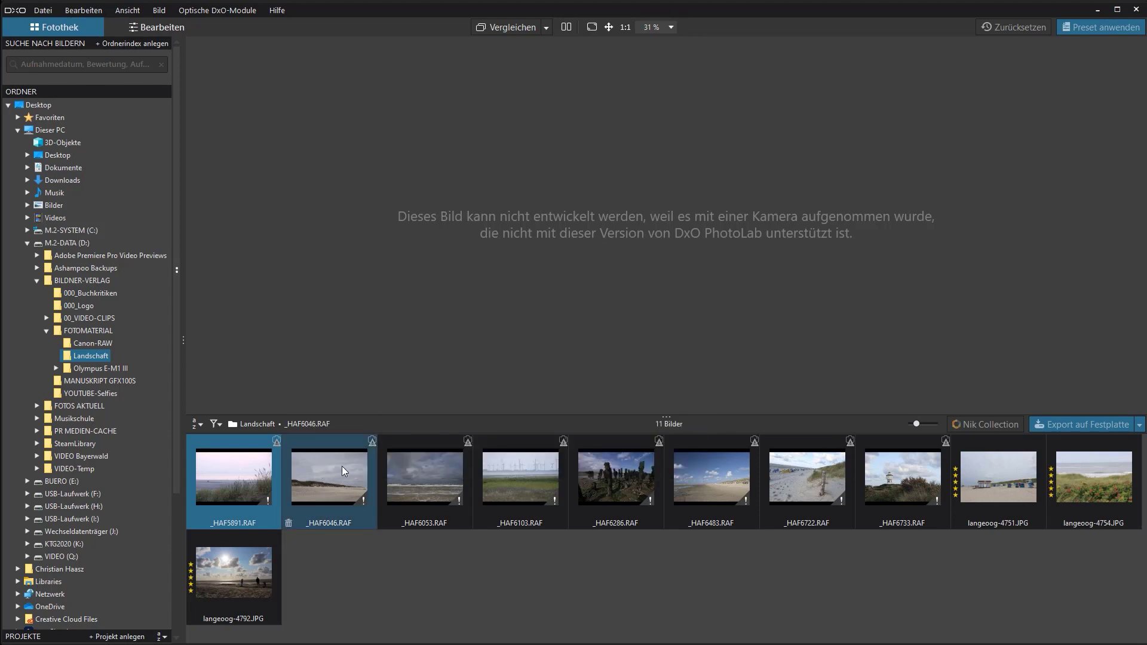
ctrl+click(286, 485)
ctrl+click(290, 477)
ctrl+click(290, 476)
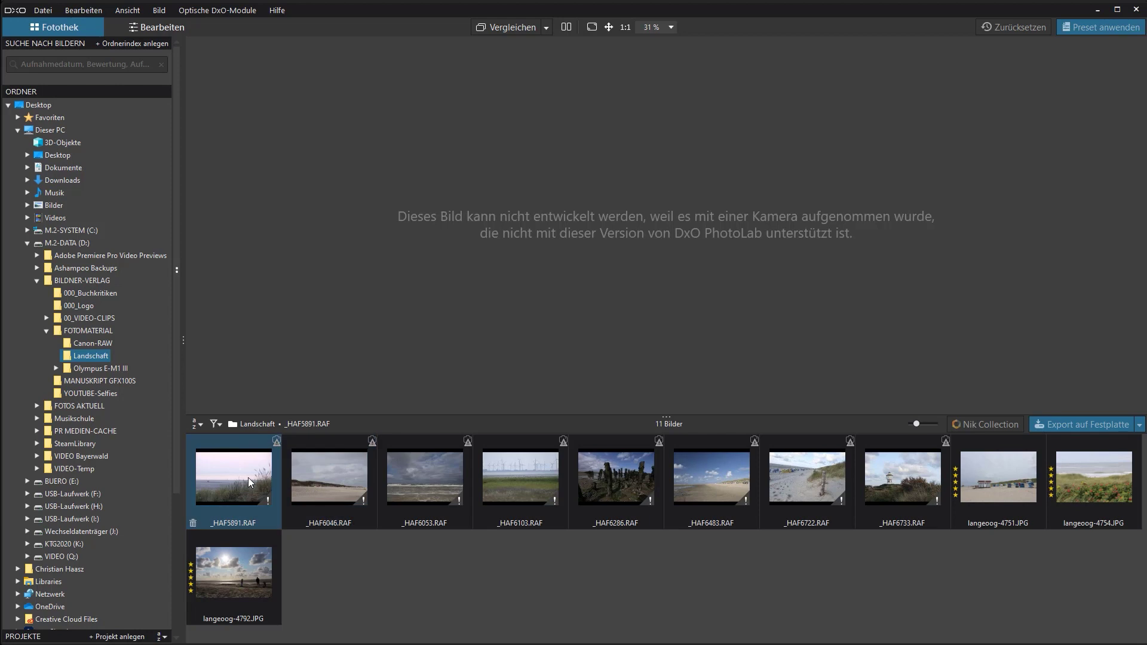
double_click(241, 485)
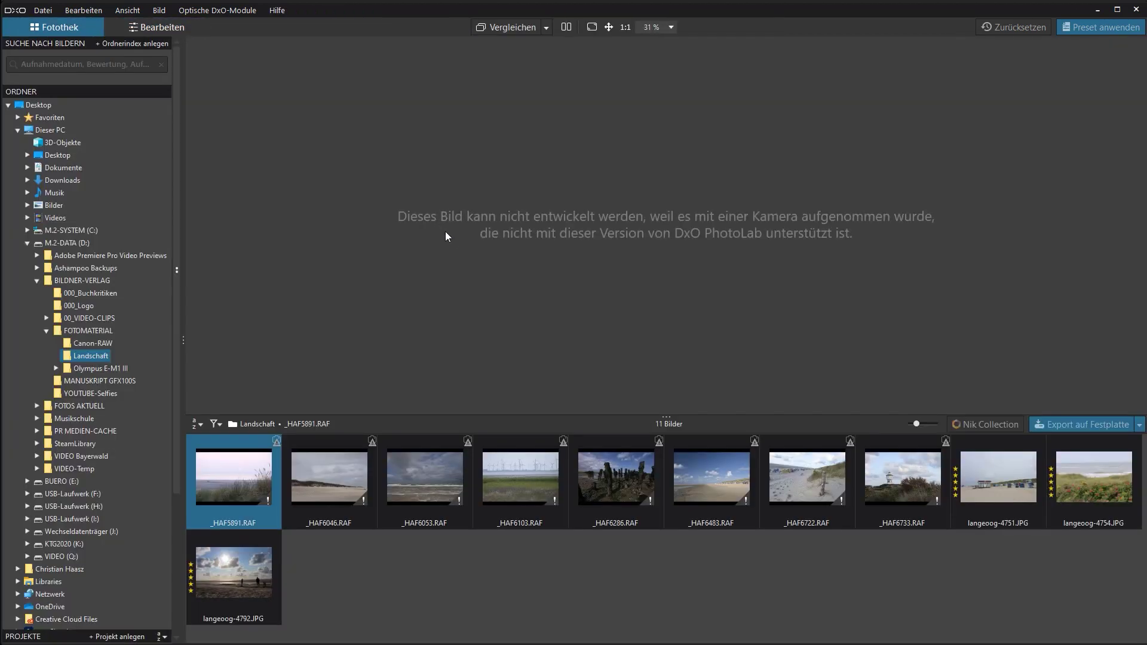
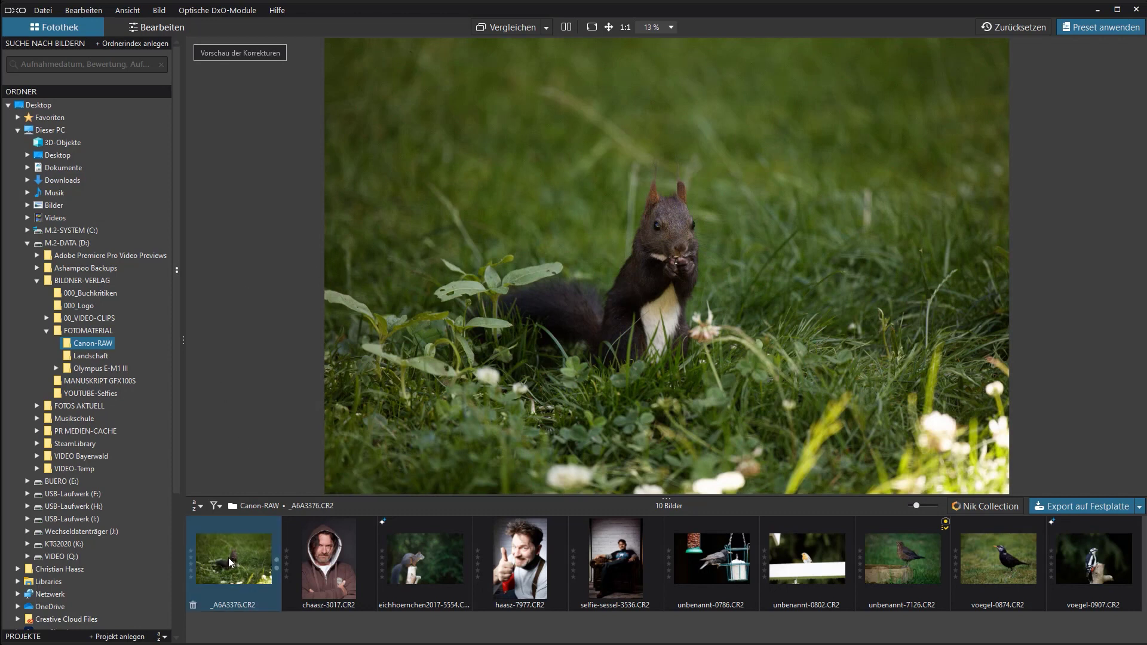
Open the squirrel photo _A6A3376.CR2 from the Canon-RAW folder for editing and show its detail corrections.
mouse_move(241, 561)
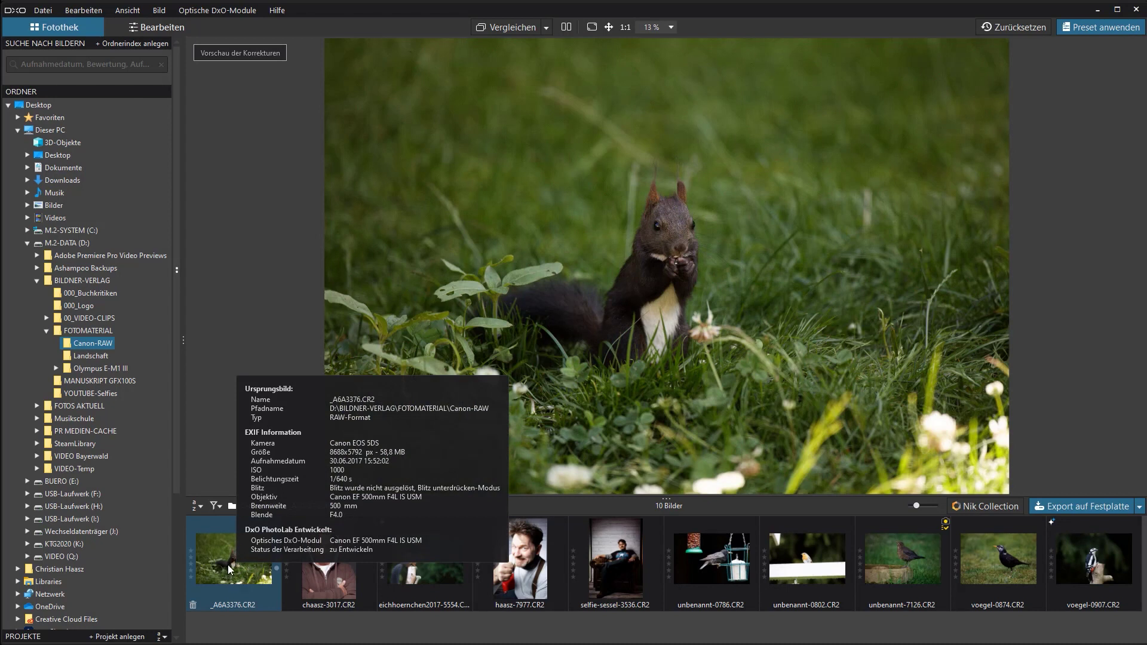
double_click(227, 565)
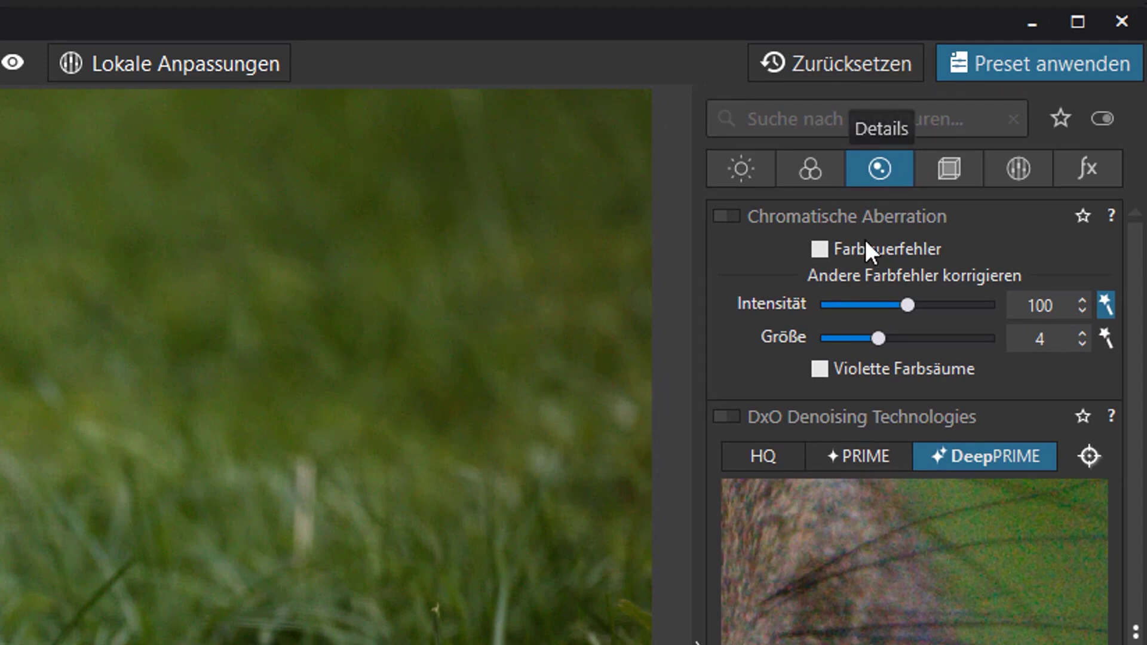
click(767, 176)
click(798, 173)
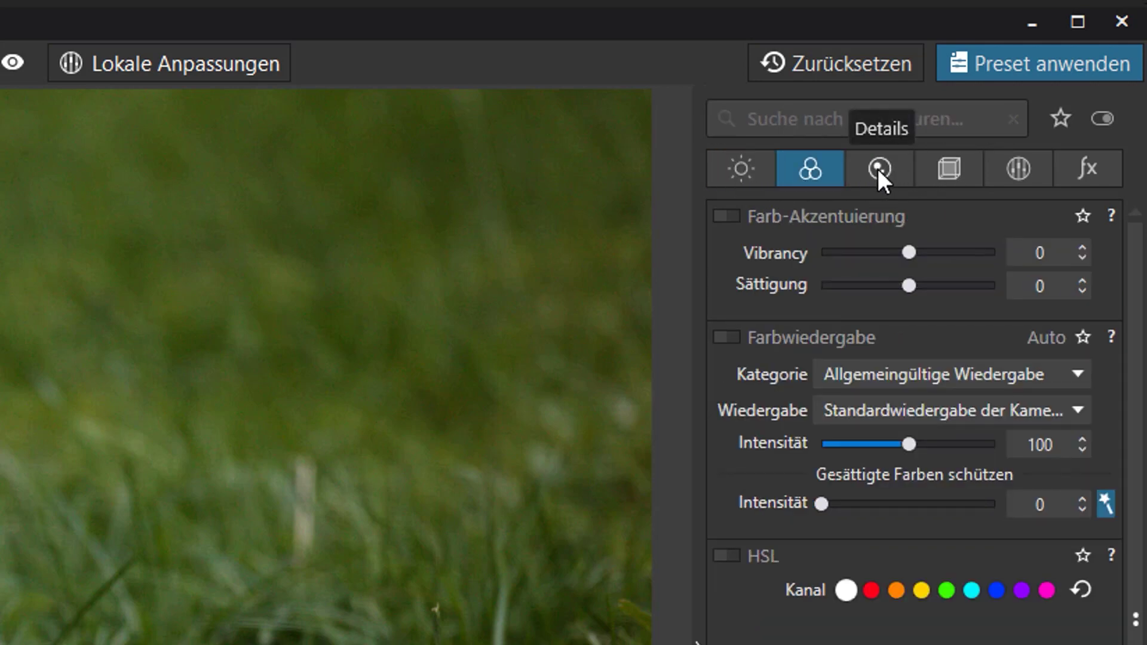
click(878, 170)
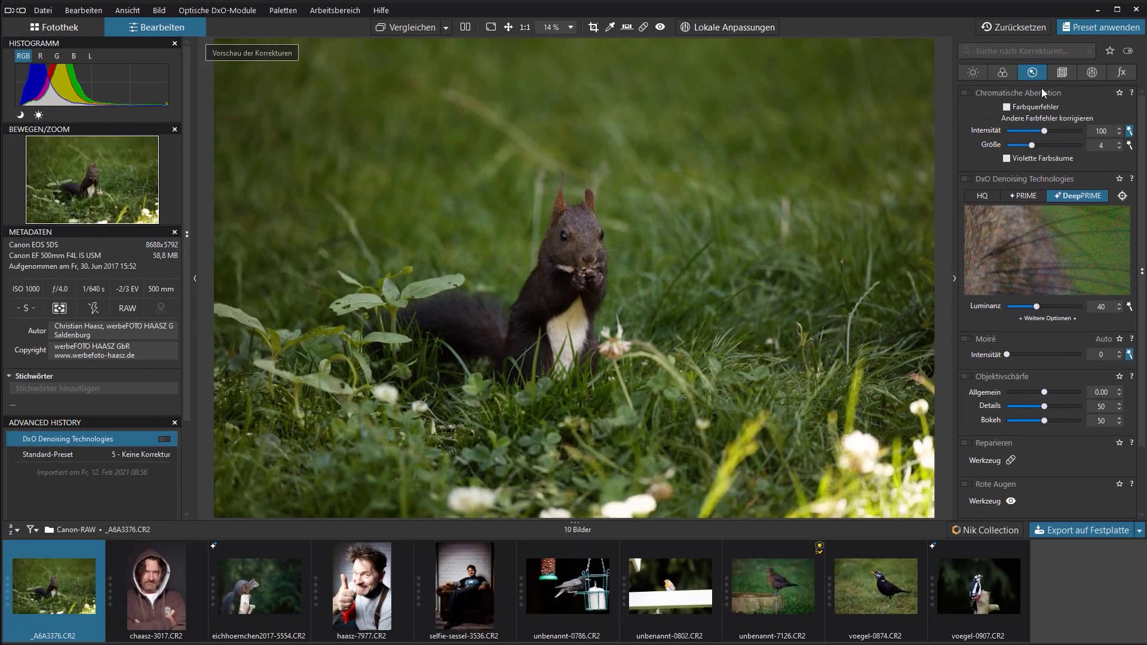
Compare the uncorrected and corrected squirrel photo side by side at 100% around the snout and paws.
click(465, 28)
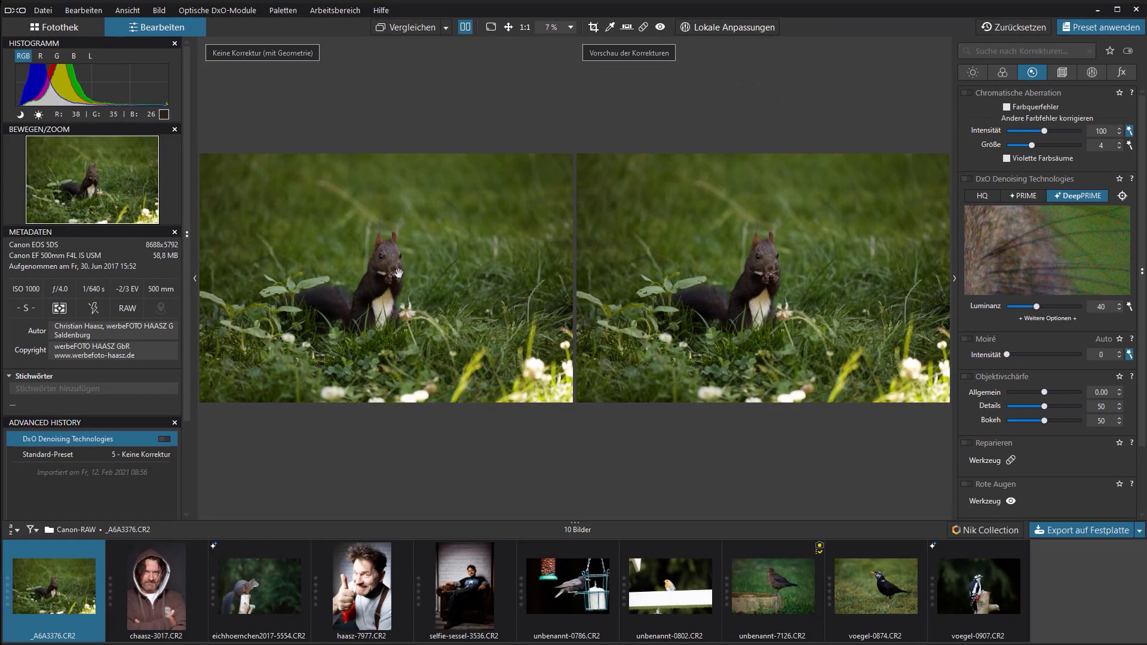
click(398, 274)
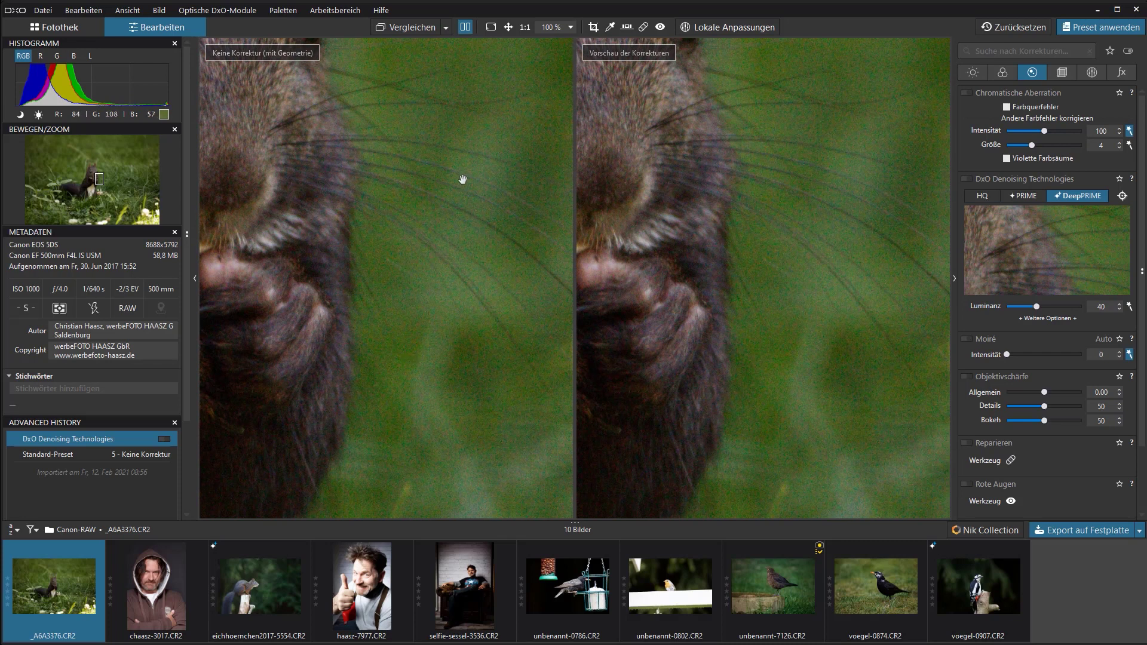
drag(368, 237, 420, 282)
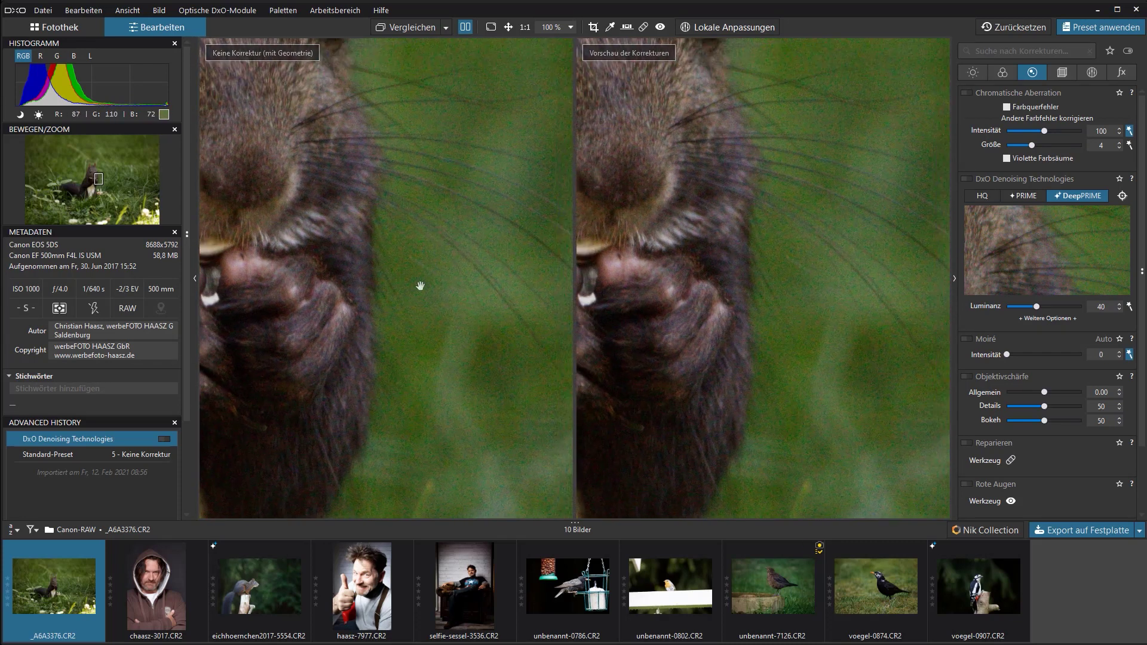
drag(409, 225, 382, 164)
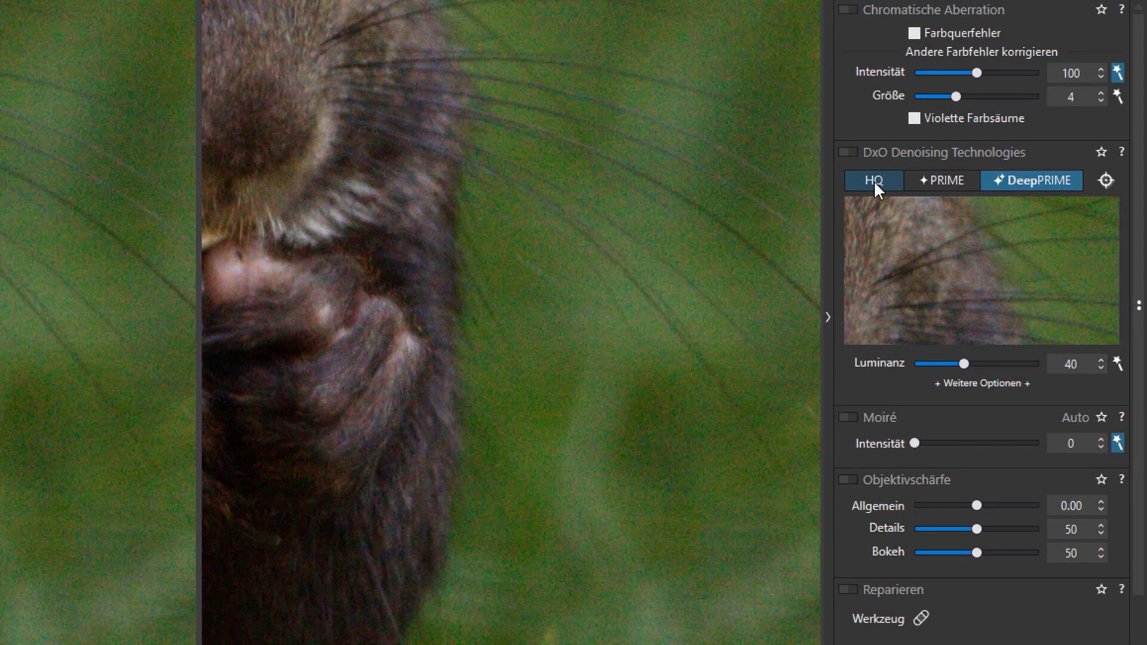
Apply HQ denoising to the squirrel photo with automatic luminance.
click(872, 180)
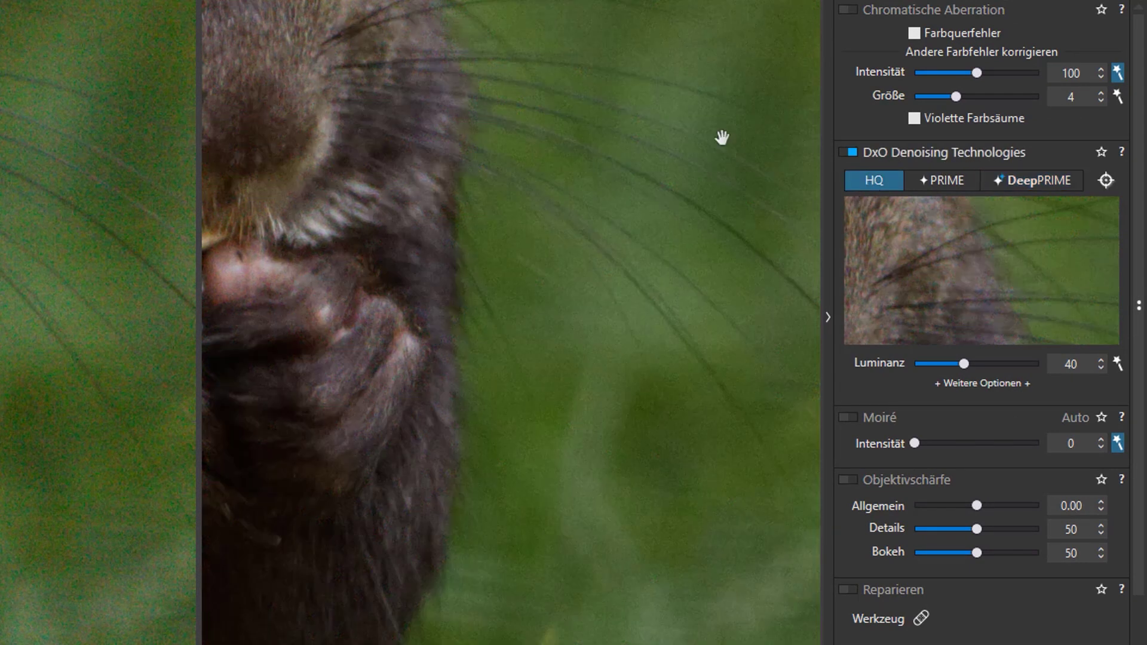
drag(606, 149, 693, 277)
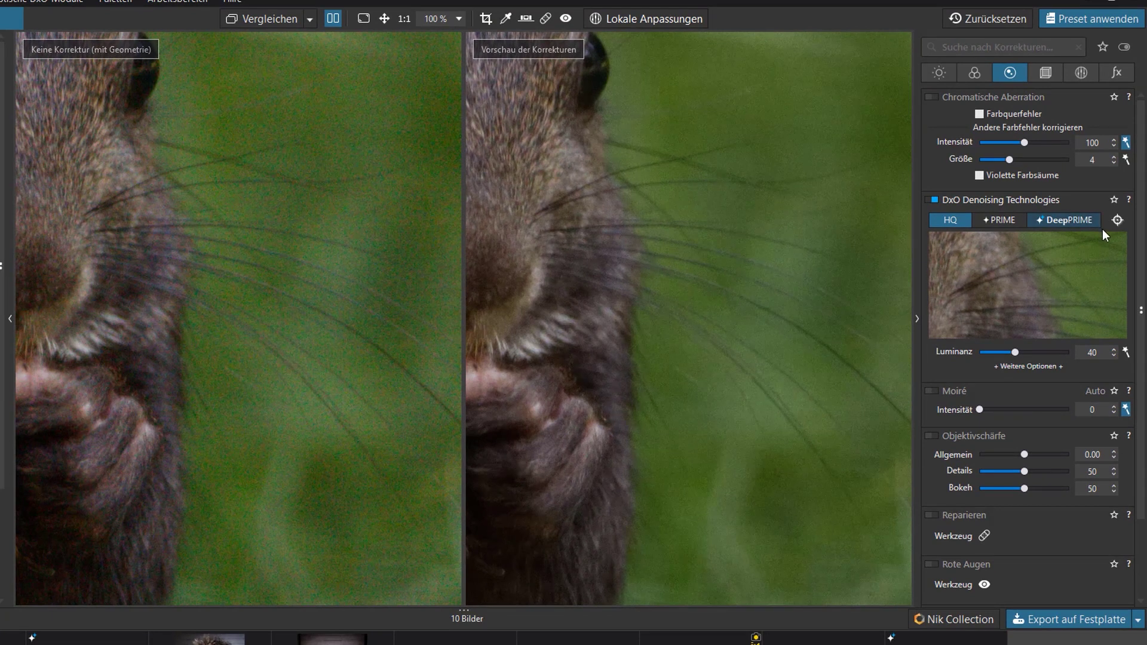
click(1125, 353)
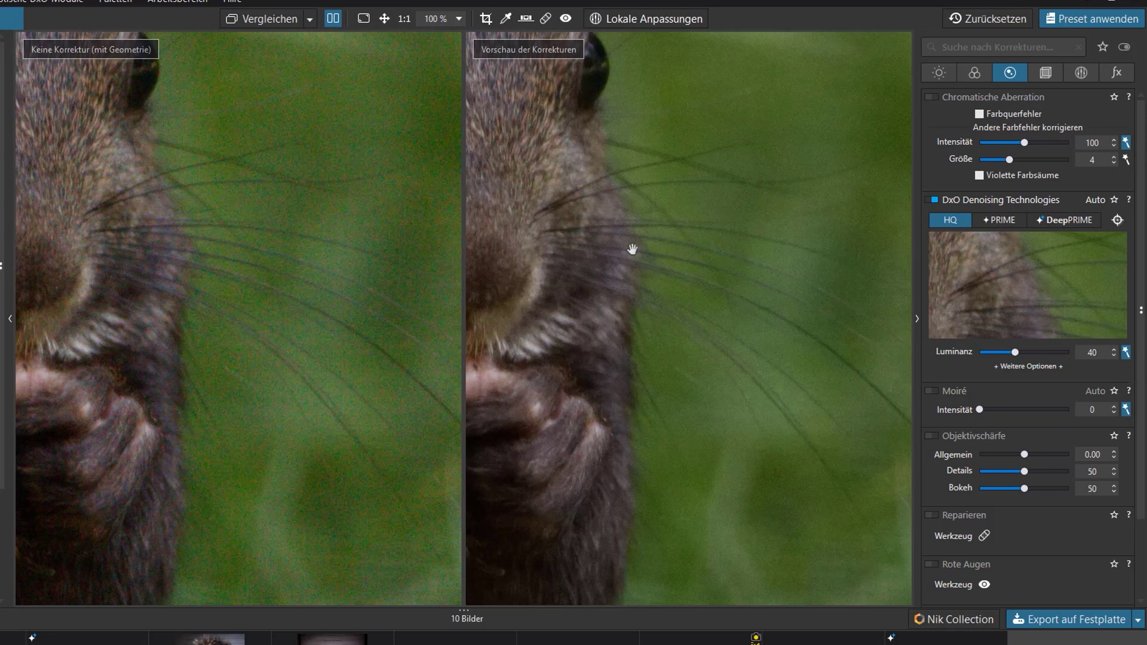
Examine the HQ denoising on the squirrel's eye, whiskers, fur and paws against the uncorrected version.
drag(582, 240, 684, 289)
drag(689, 225, 671, 328)
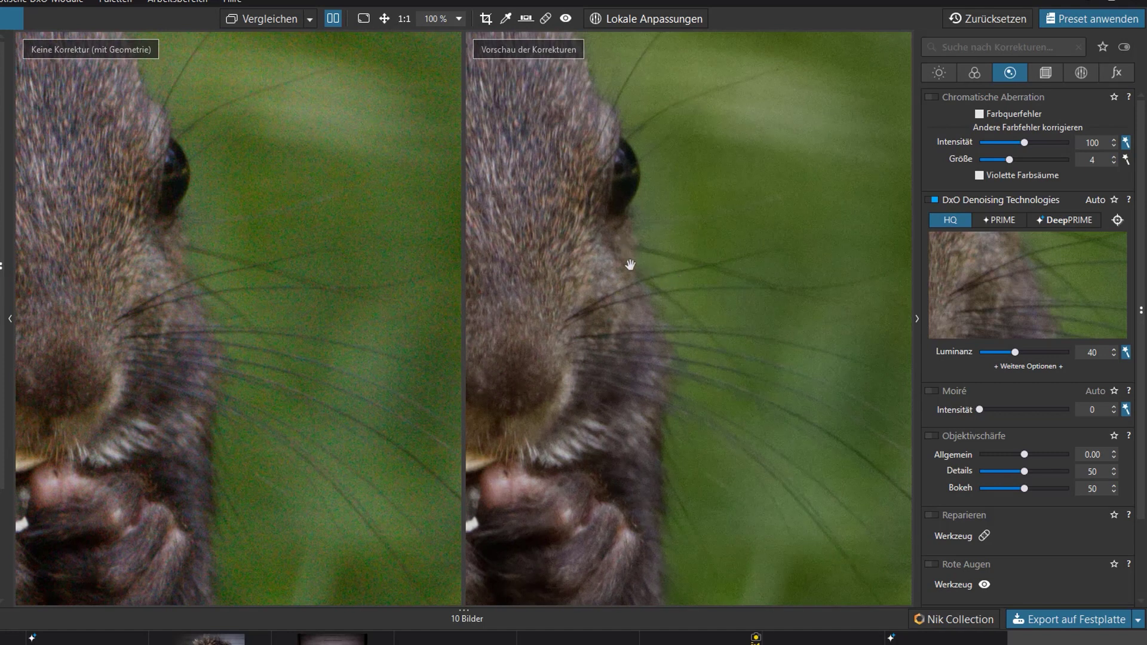
drag(605, 283, 657, 235)
drag(699, 340, 706, 231)
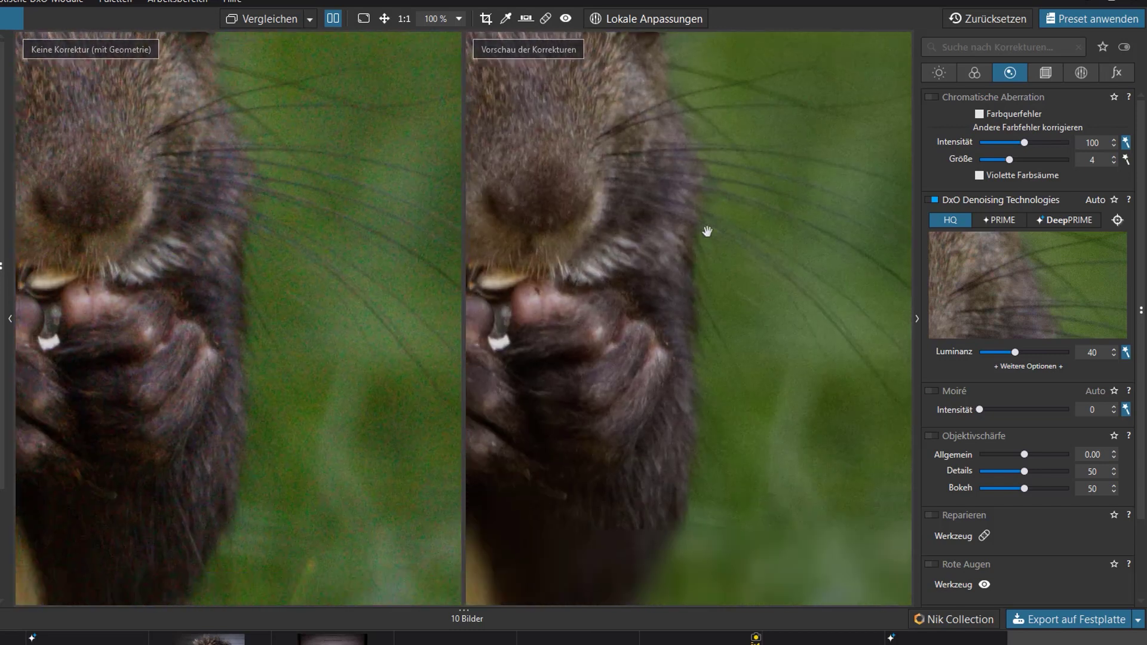
drag(588, 260, 713, 264)
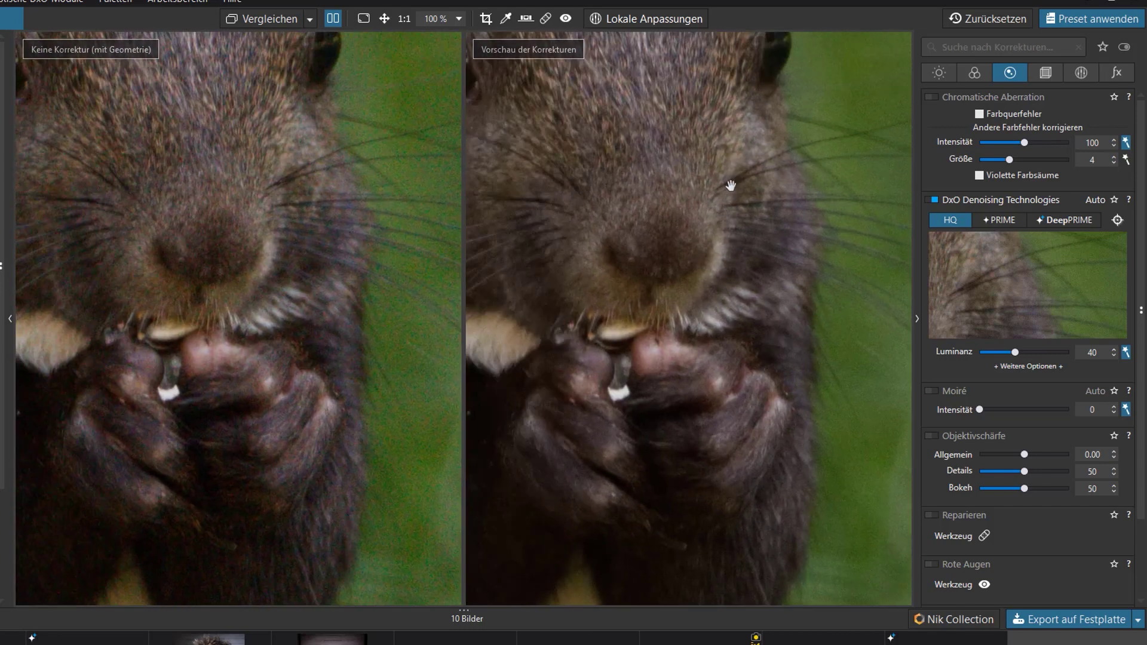
drag(731, 186, 696, 285)
drag(682, 240, 658, 250)
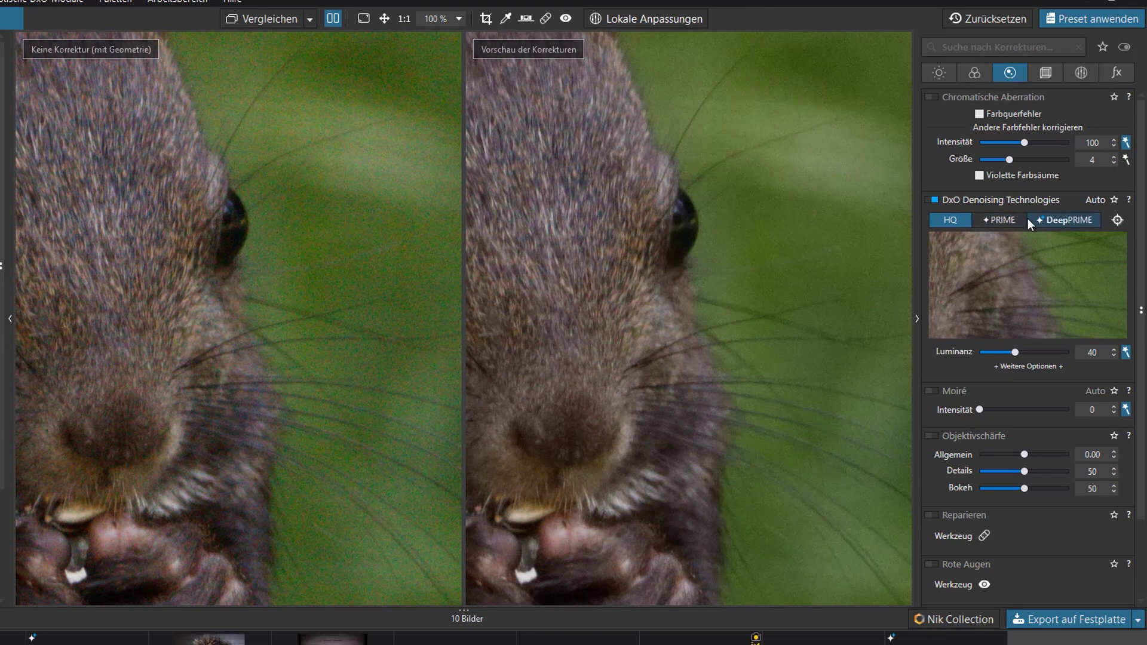
Switch the denoising method to PRIME and compare the squirrel's head and paws with the uncorrected version.
click(997, 221)
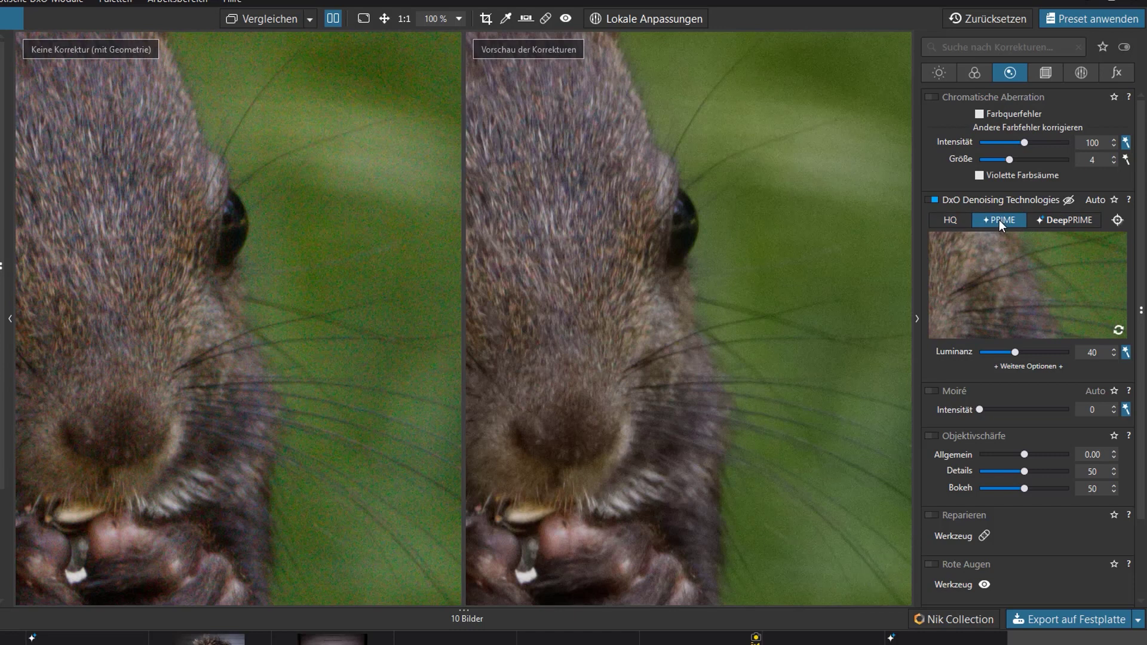
drag(750, 322, 723, 257)
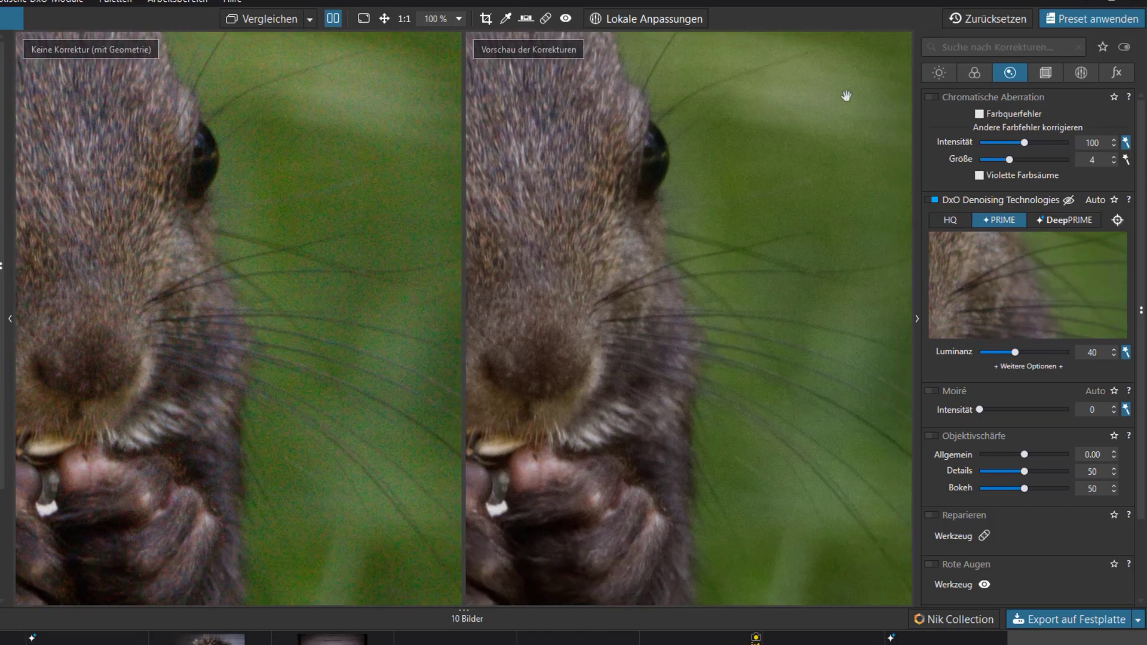
drag(758, 186, 739, 262)
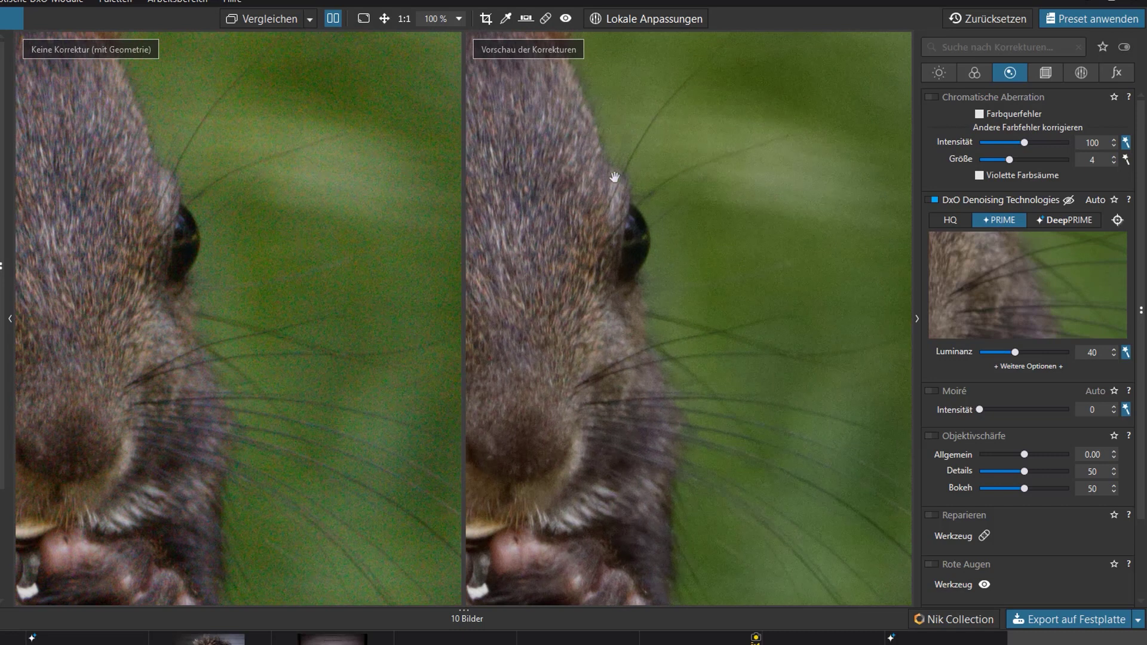
drag(644, 229, 700, 109)
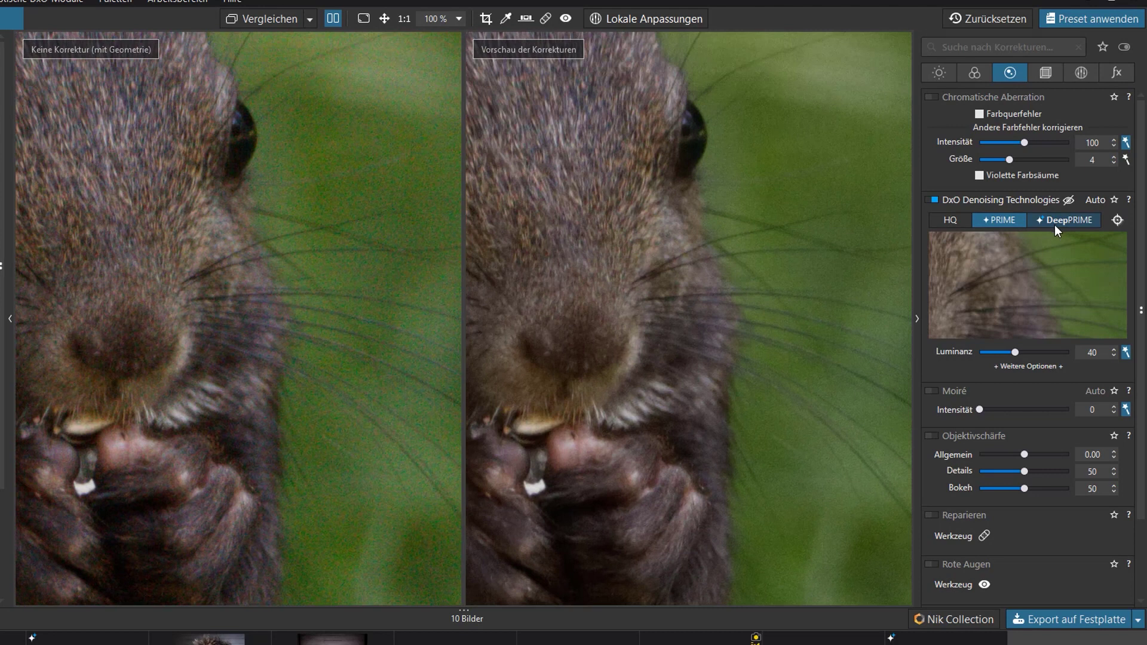
Switch the denoising method to DeepPRIME and compare the squirrel's snout, whiskers, eye and paws with the uncorrected version.
click(1064, 220)
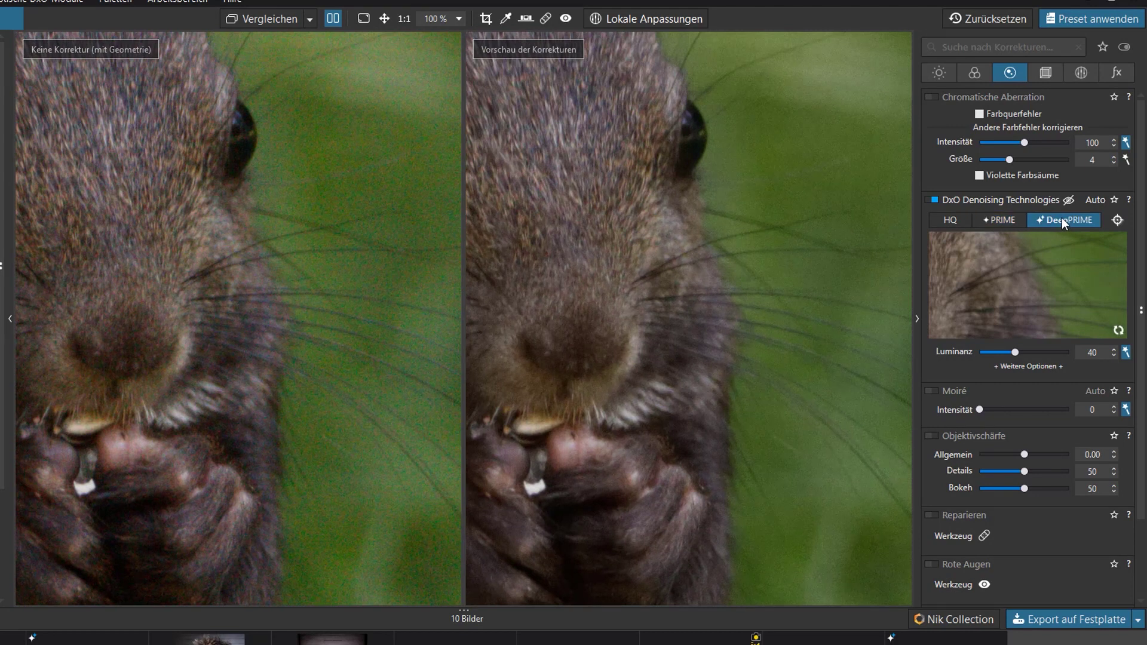
drag(770, 320, 757, 238)
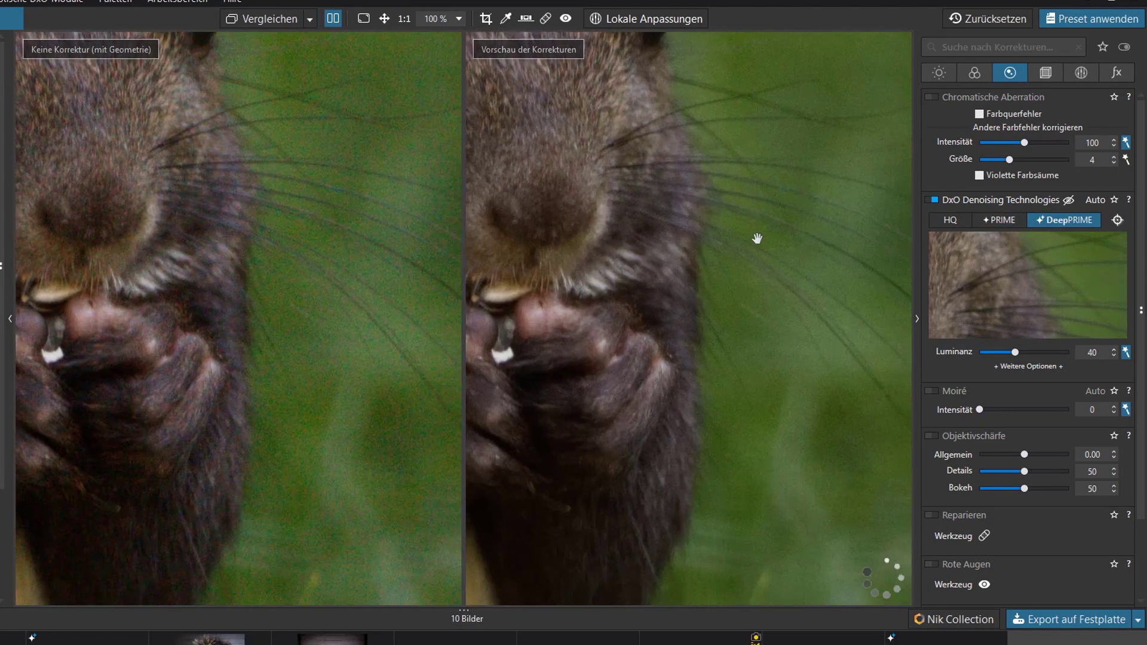
drag(624, 172, 784, 223)
drag(767, 131, 806, 286)
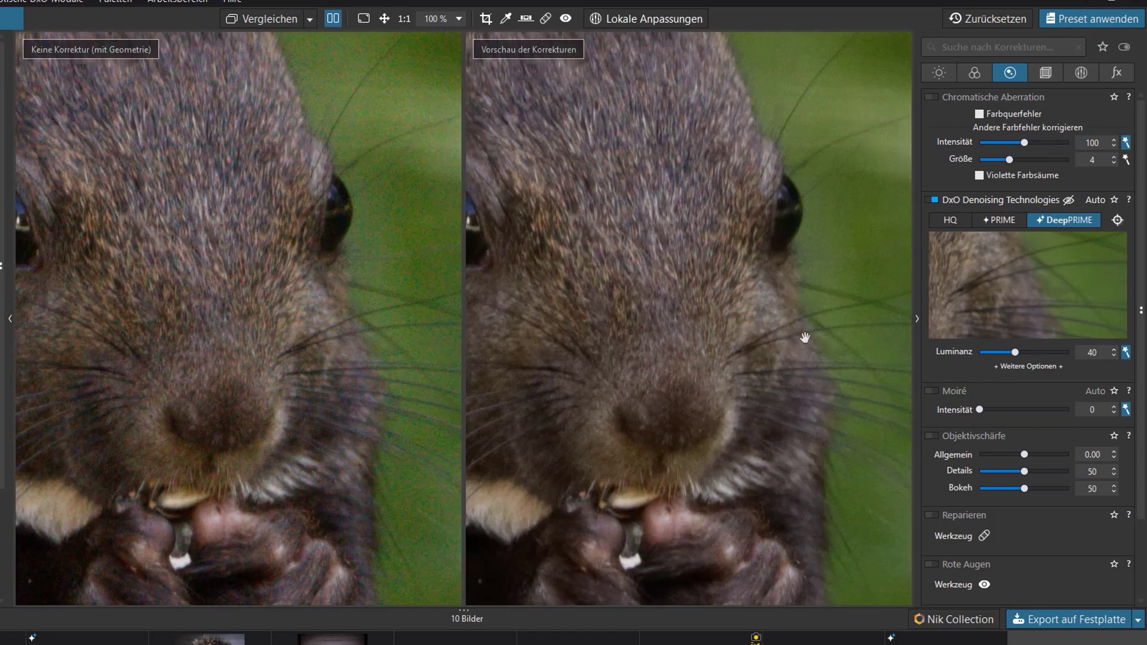
drag(805, 338, 779, 280)
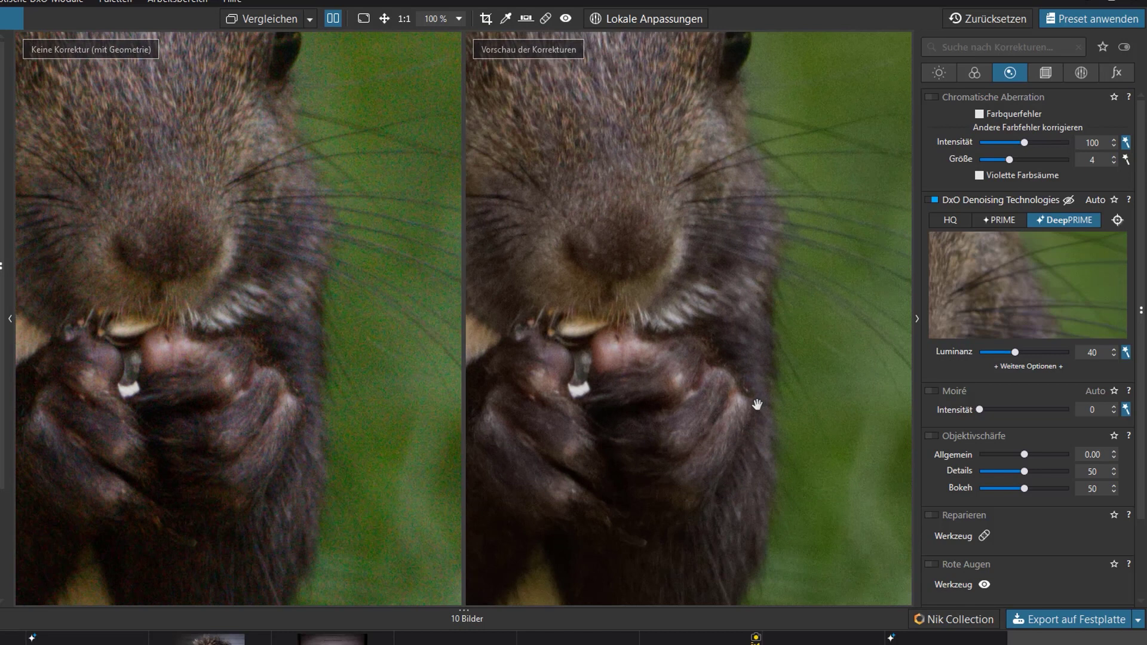
drag(757, 404, 776, 382)
scroll(744, 329, up, 3)
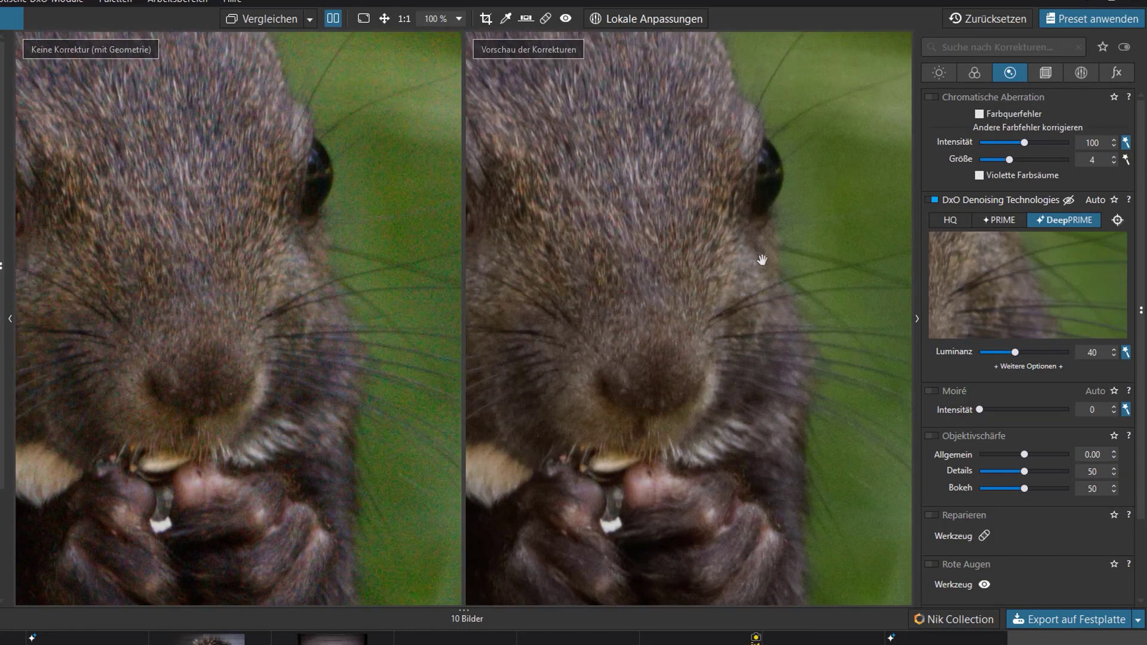
drag(706, 539, 735, 438)
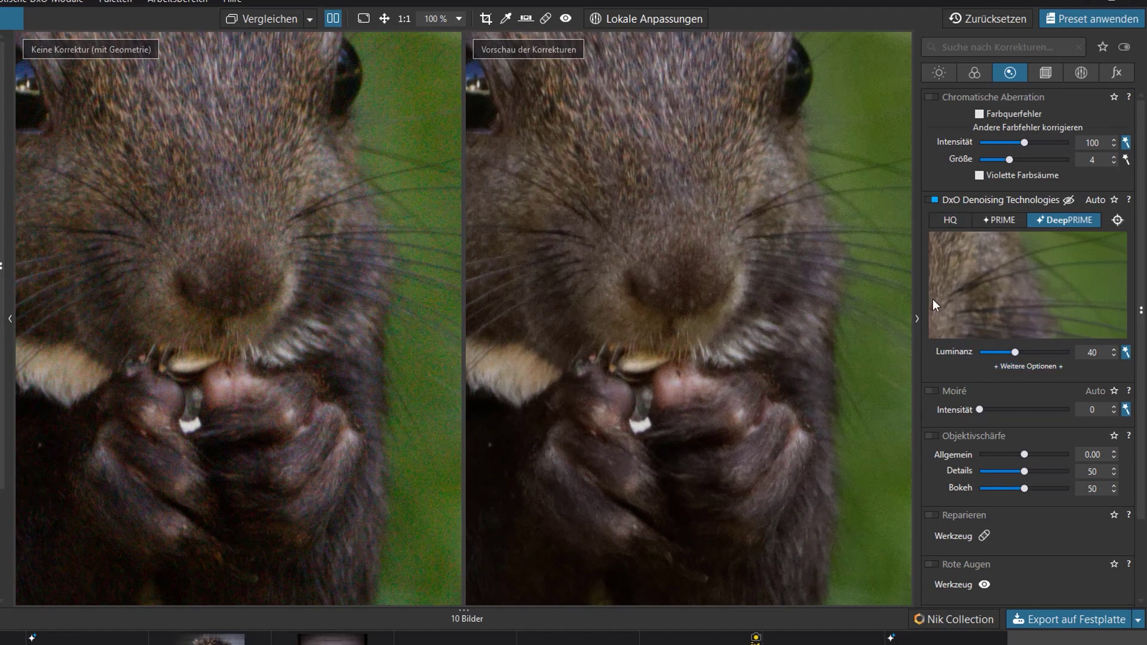
drag(799, 216, 829, 342)
Set the DeepPRIME luminance to 48 and centre the denoising preview loupe on the squirrel's mouth and paws.
mouse_move(1014, 352)
mouse_down()
mouse_move(1040, 352)
mouse_move(991, 353)
mouse_move(1023, 351)
mouse_up()
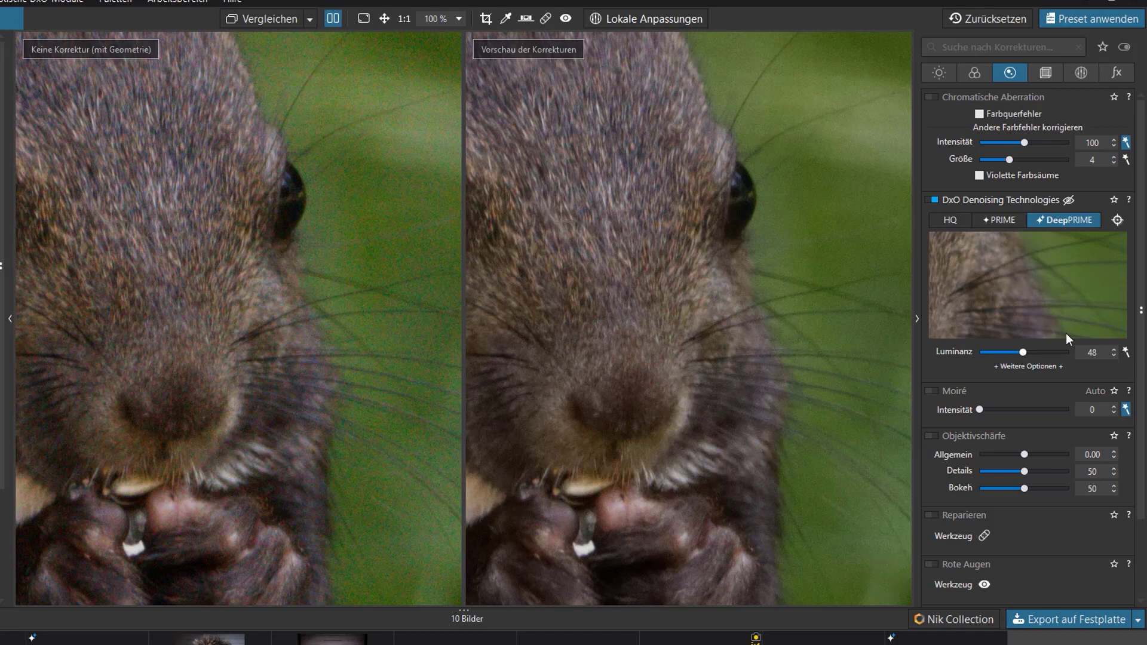
click(1114, 226)
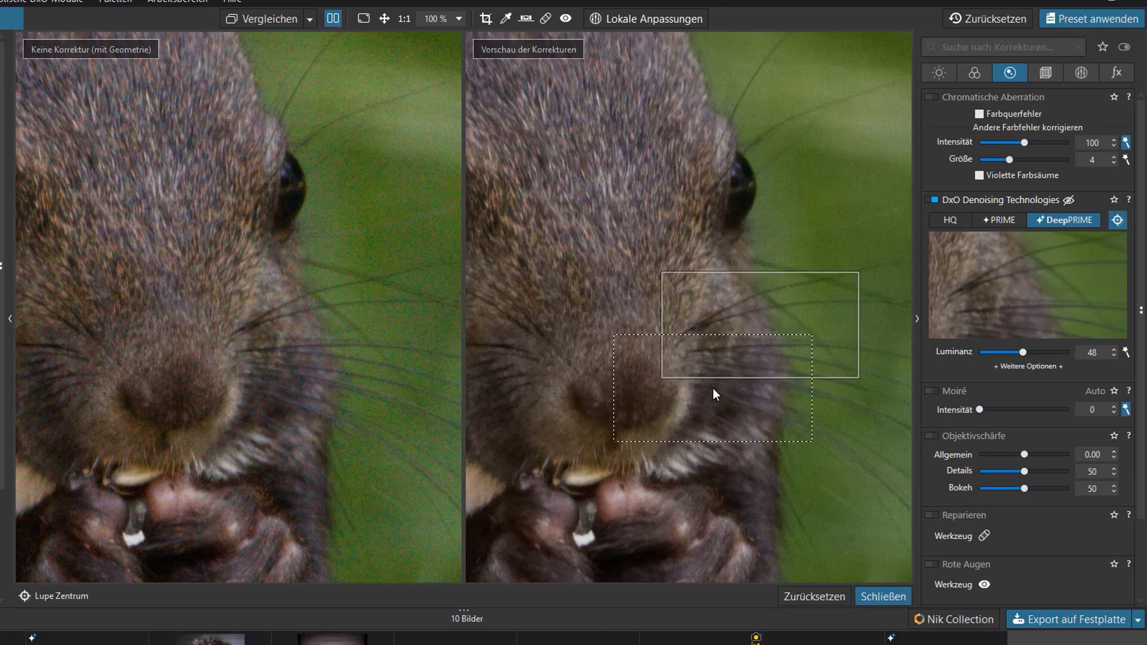
click(610, 478)
drag(609, 479, 623, 644)
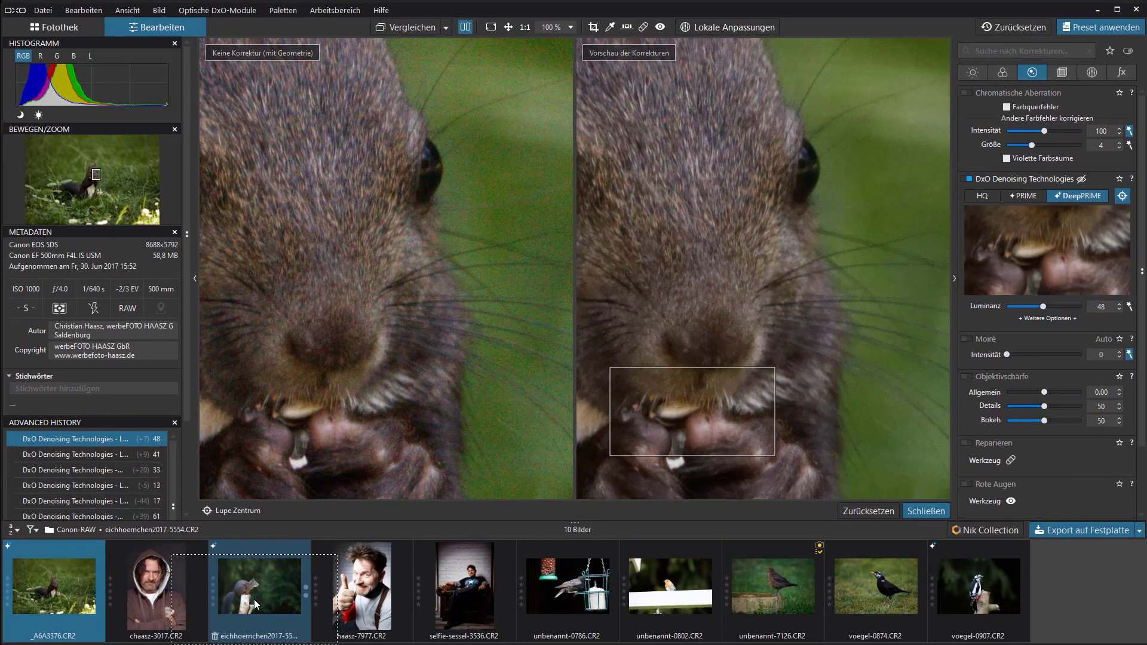
Open eichhoernchen2017-5554.CR2 and apply HQ denoising, inspecting the squirrel's head beside the uncorrected version.
mouse_move(254, 600)
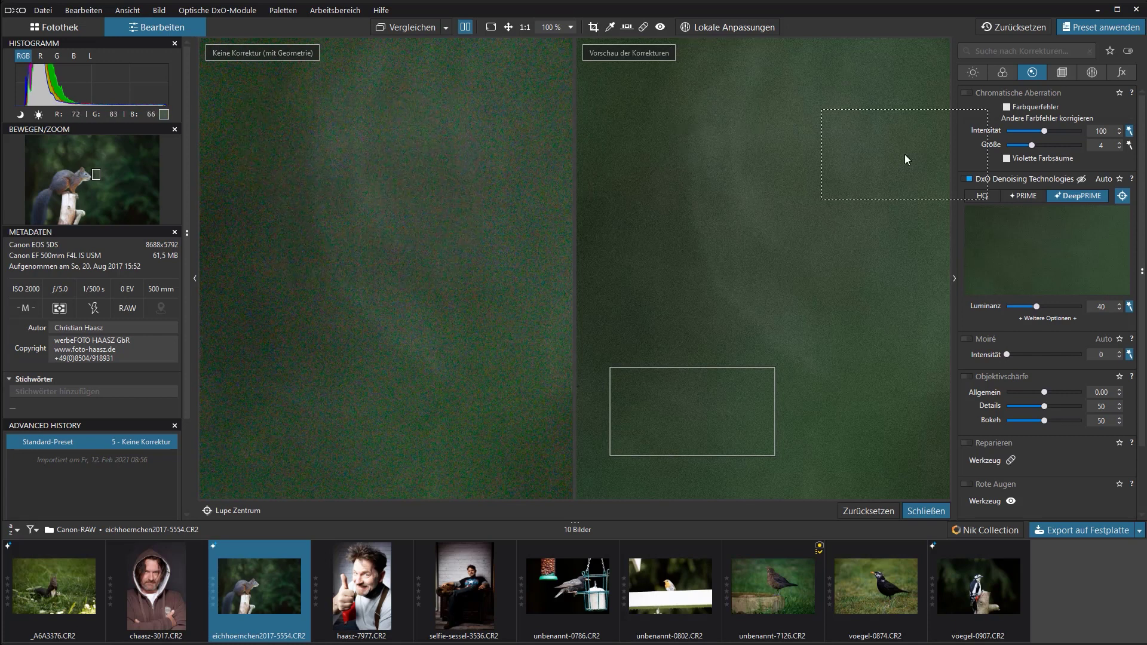
click(980, 197)
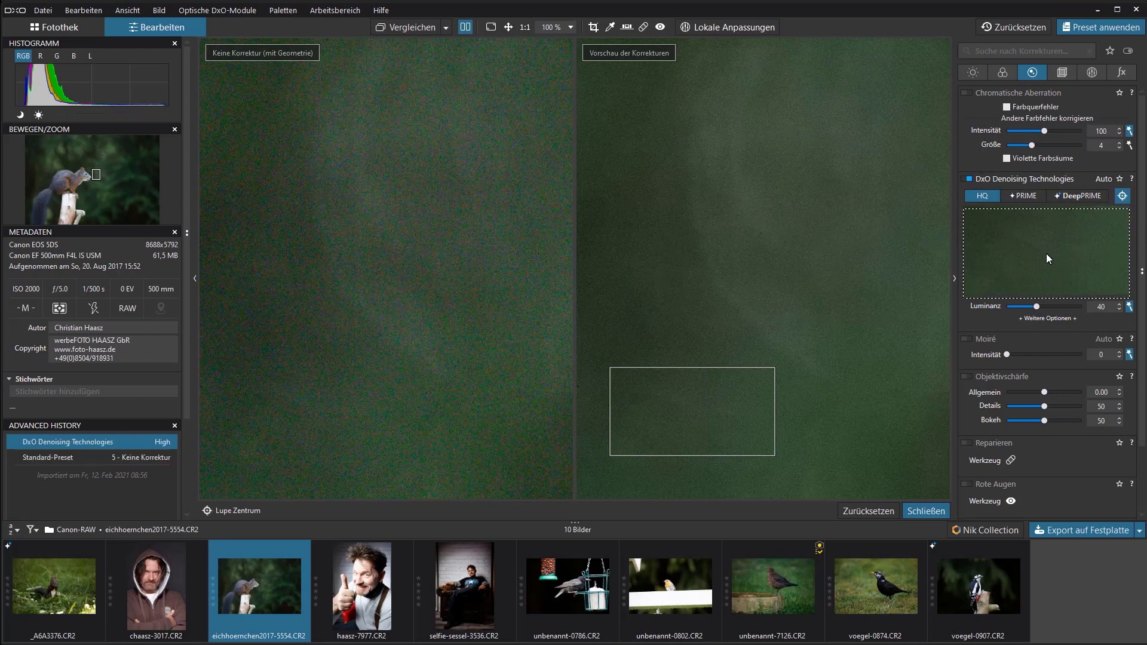
drag(103, 181, 93, 180)
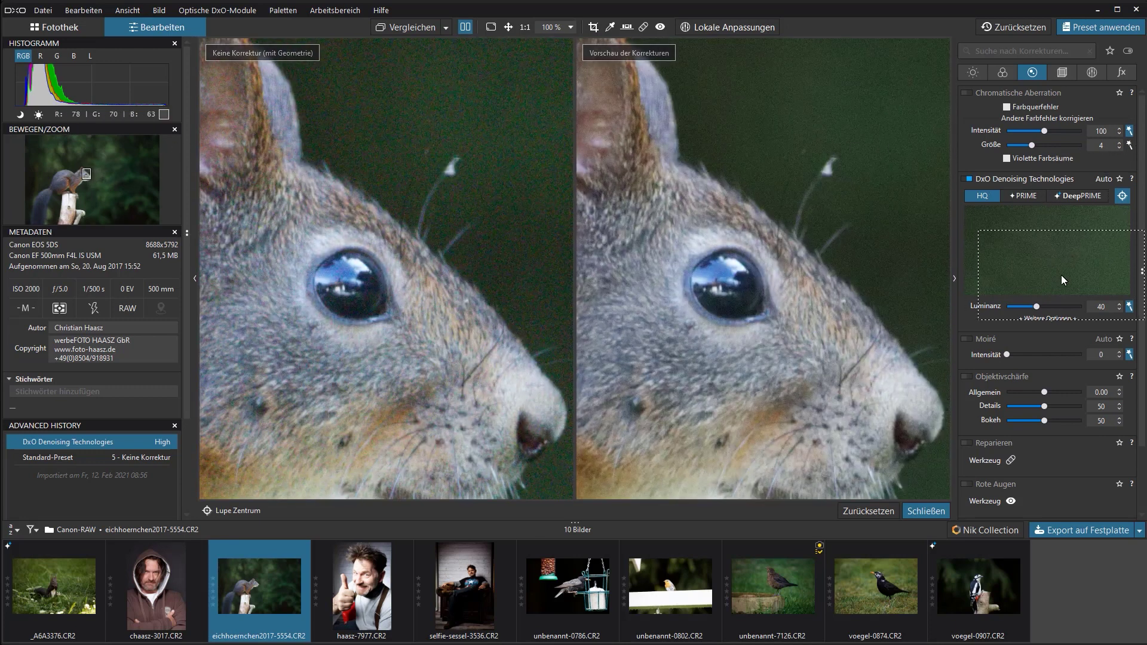
Switch this photo's denoising to DeepPRIME and inspect the squirrel's eye, forehead and snout through the preview loupe.
click(1087, 197)
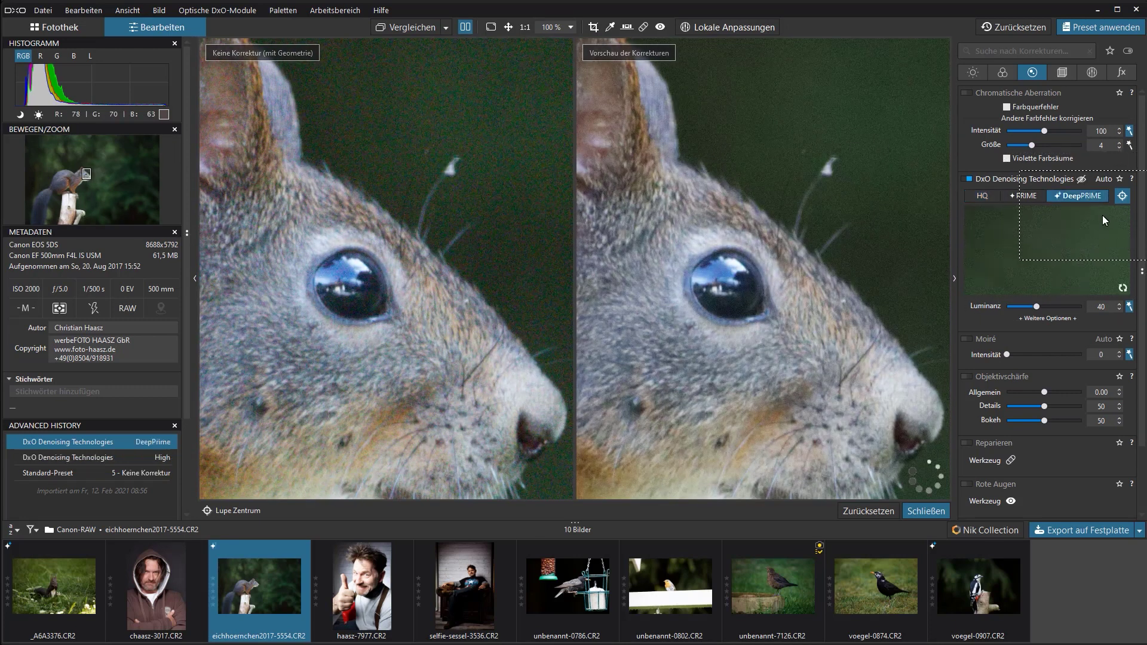
click(794, 239)
click(762, 267)
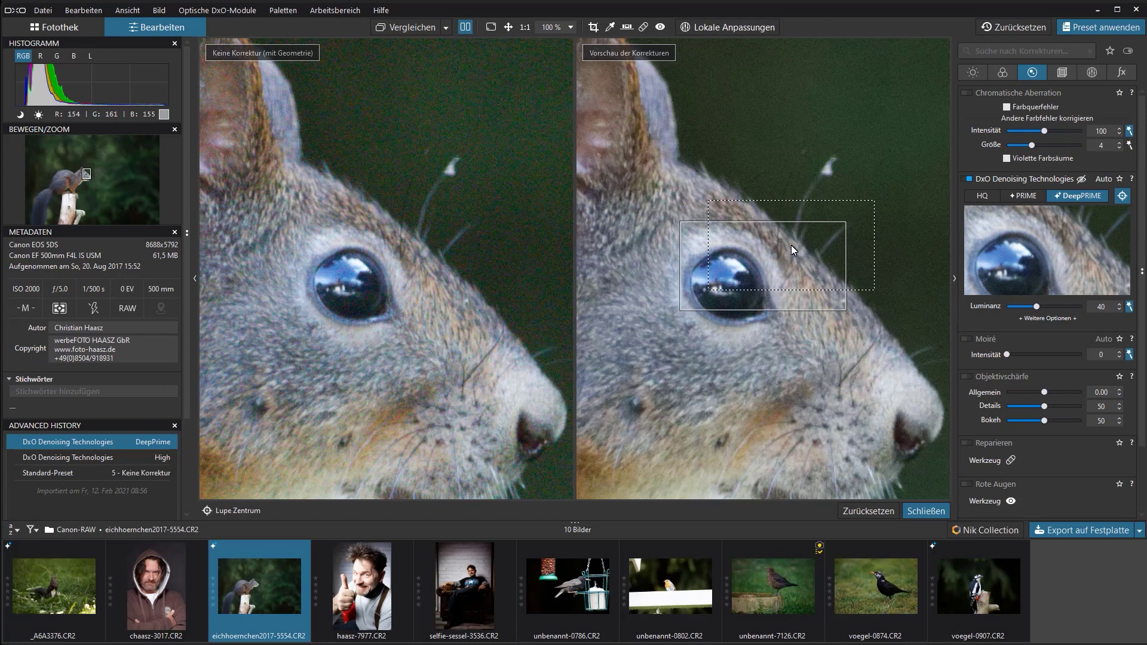
click(806, 221)
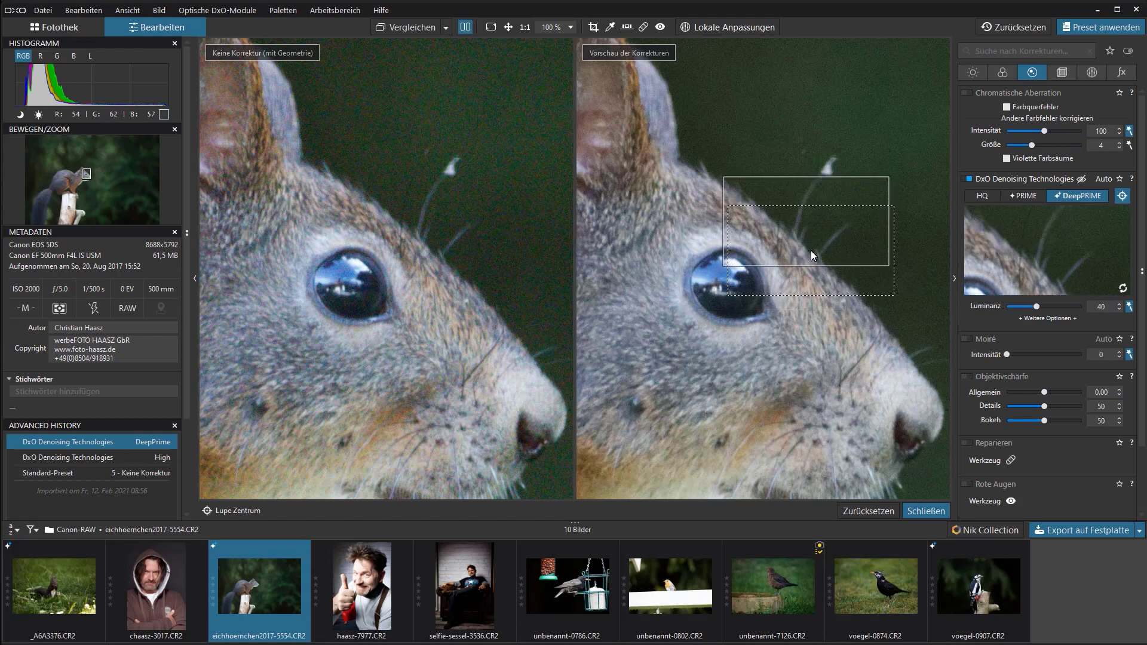
click(806, 242)
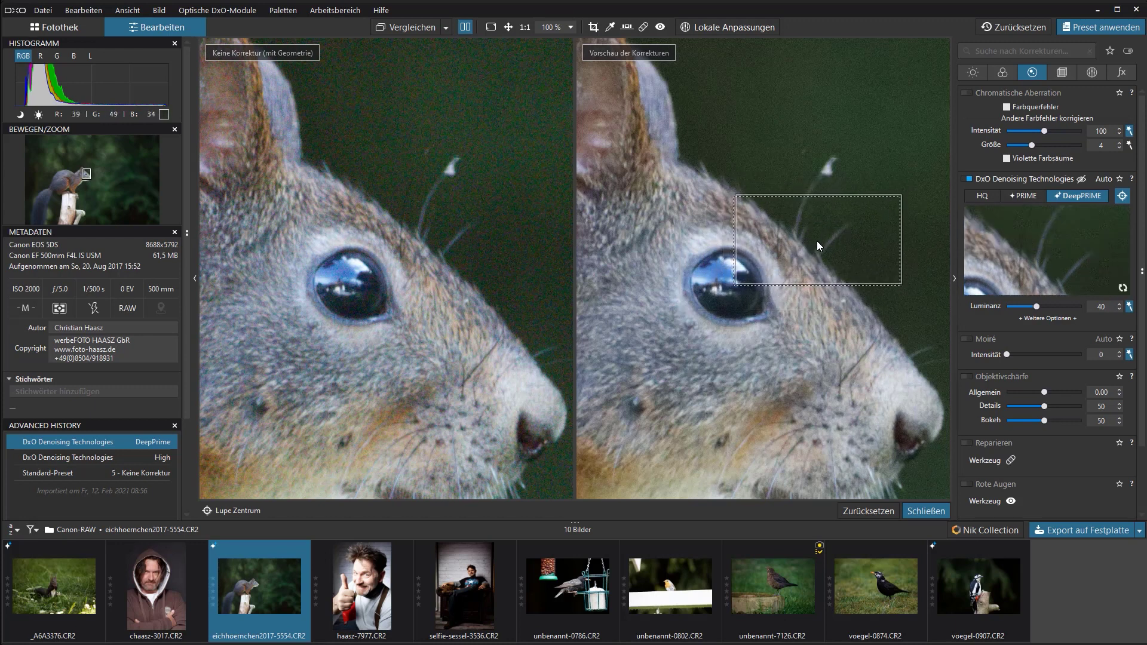
click(808, 257)
click(858, 350)
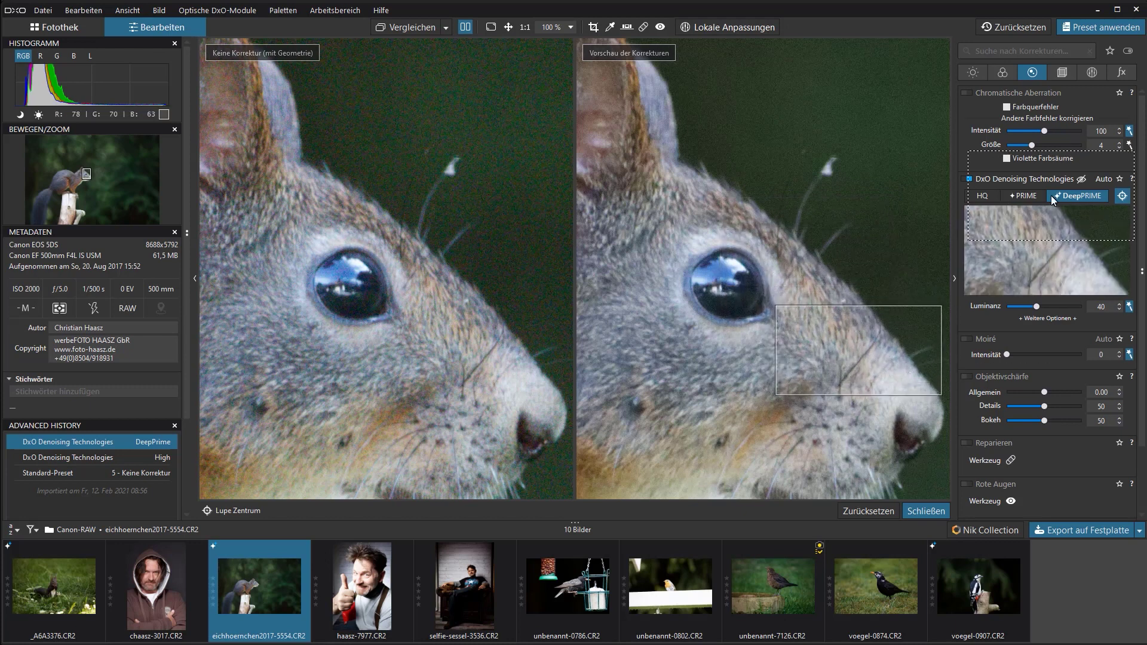
Compare HQ with DeepPRIME denoising on the snout, return to DeepPRIME and centre the preview loupe on the nose bridge's edge.
click(985, 195)
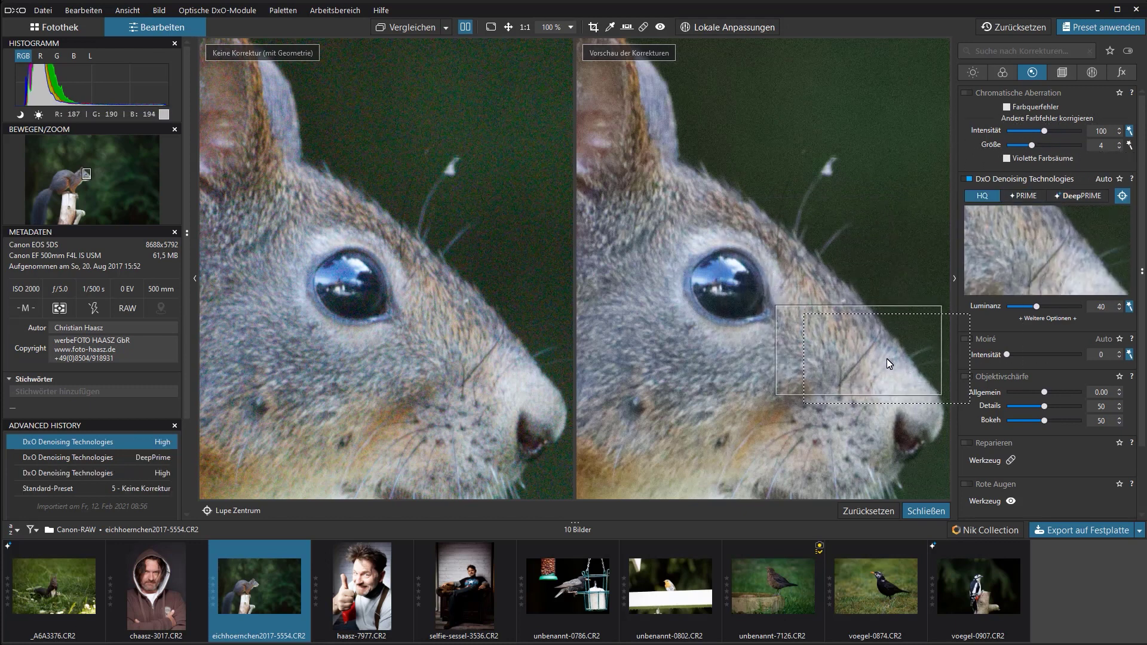
click(1080, 195)
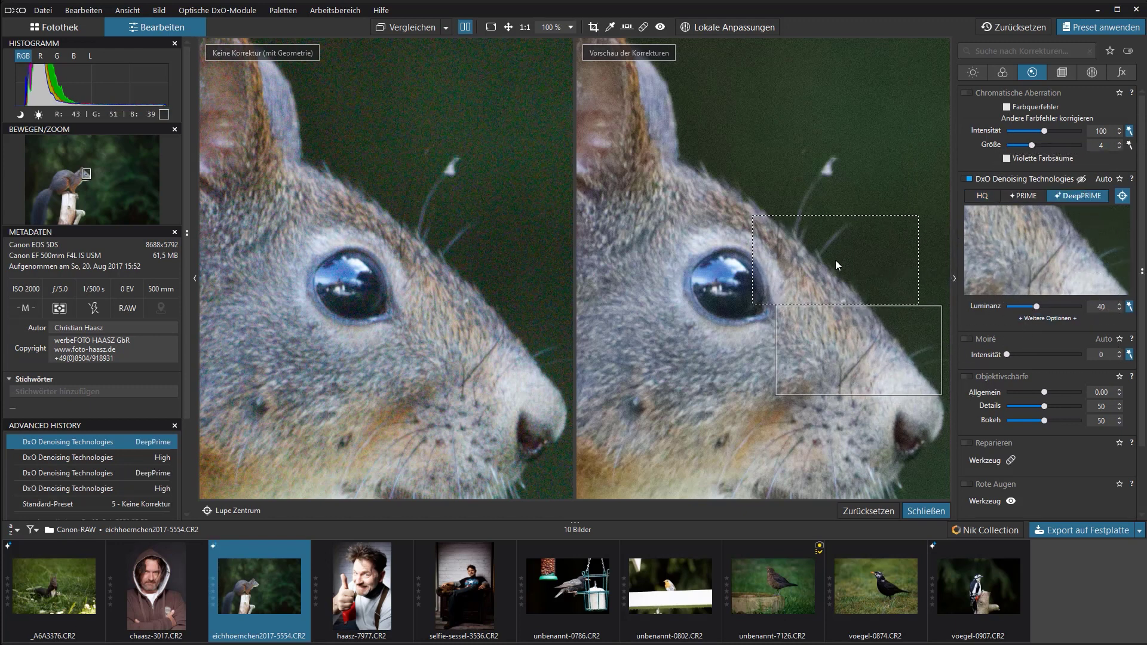
click(854, 289)
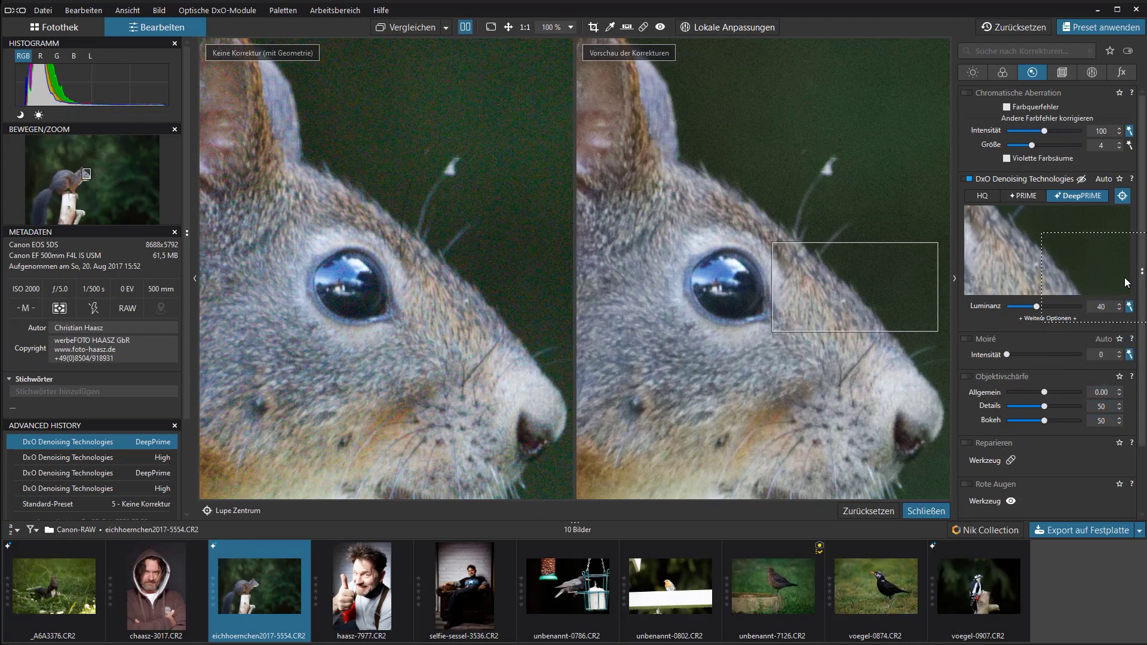
Enable the Objektivschärfe correction and set its Details to 34.
click(966, 377)
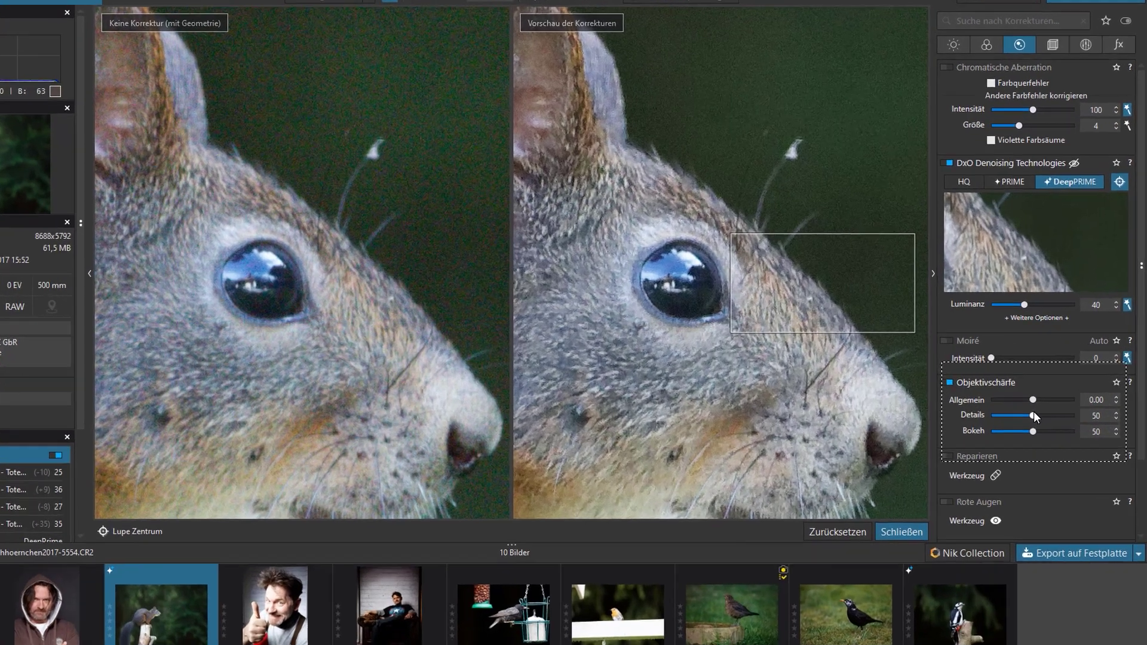
drag(1044, 407, 1048, 405)
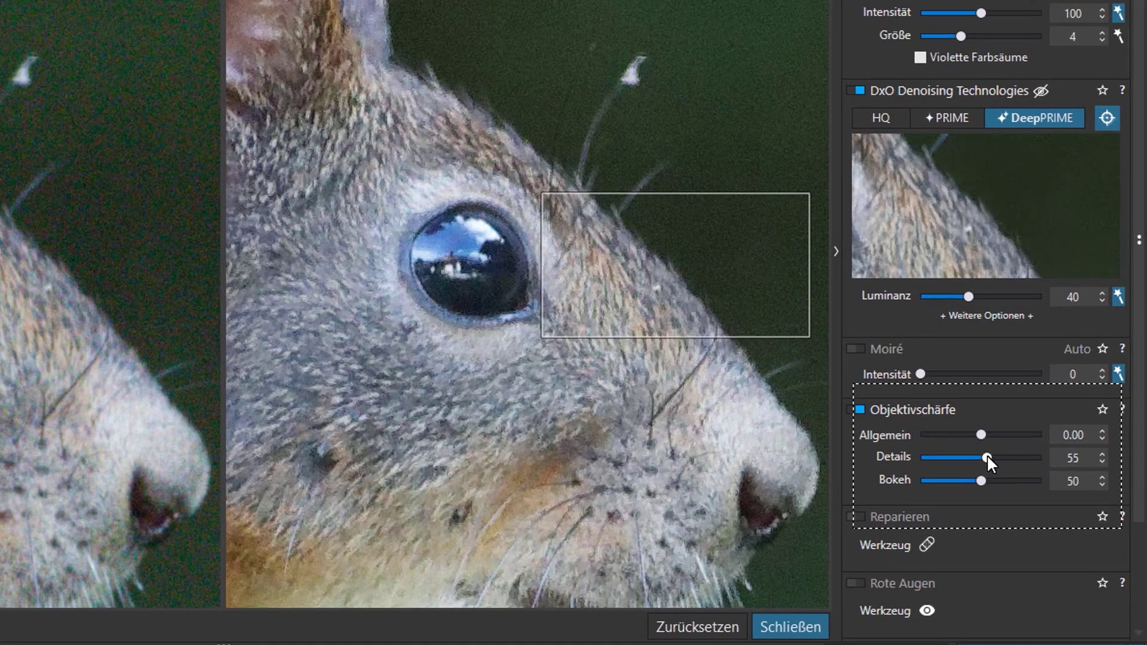
mouse_move(986, 457)
mouse_down()
mouse_move(952, 455)
mouse_move(965, 458)
mouse_up()
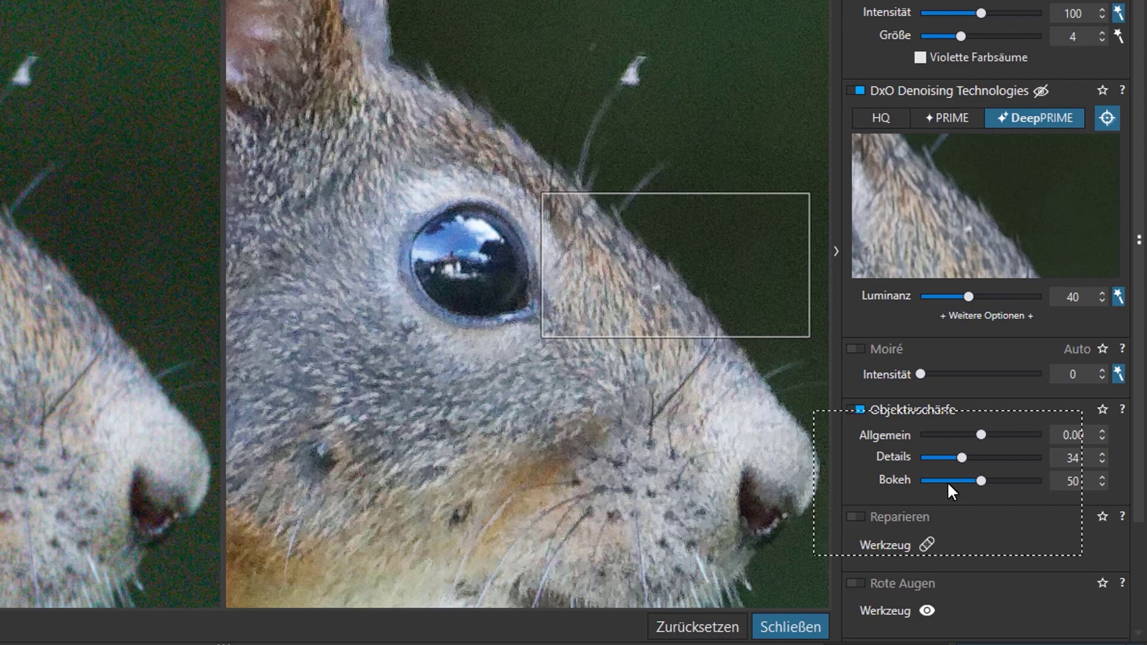
Enable Unscharfmaskierung and set its intensity to 67 and radius to 0.49.
scroll(1141, 464, down, 2)
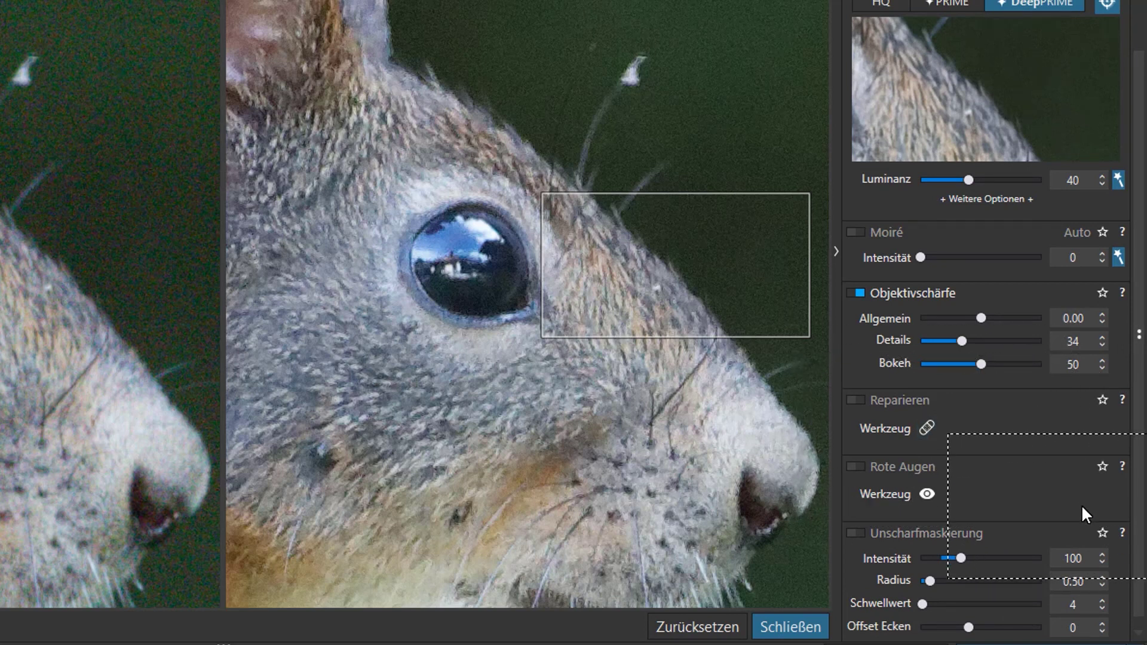
scroll(1141, 508, down, 1)
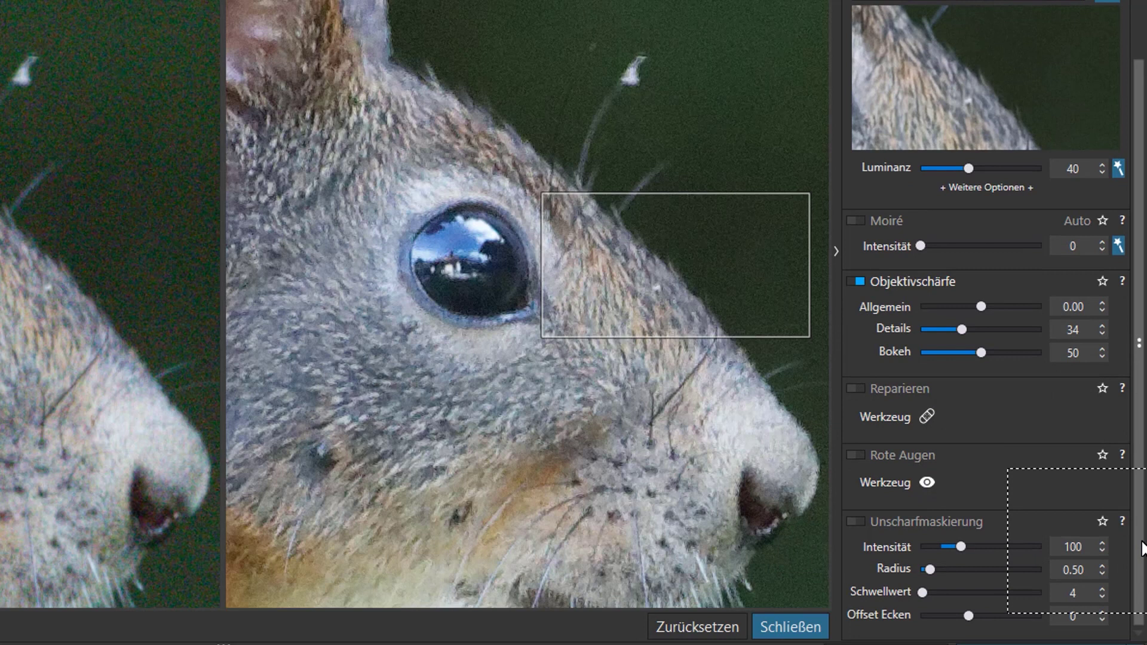
click(857, 522)
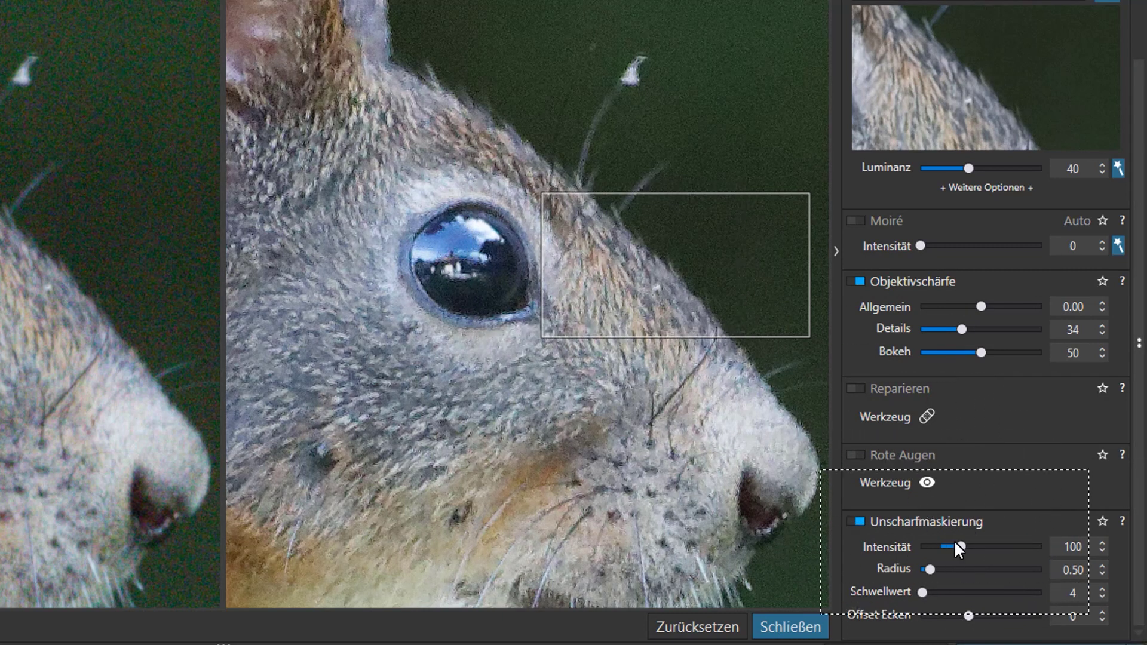
drag(958, 543, 955, 547)
click(930, 568)
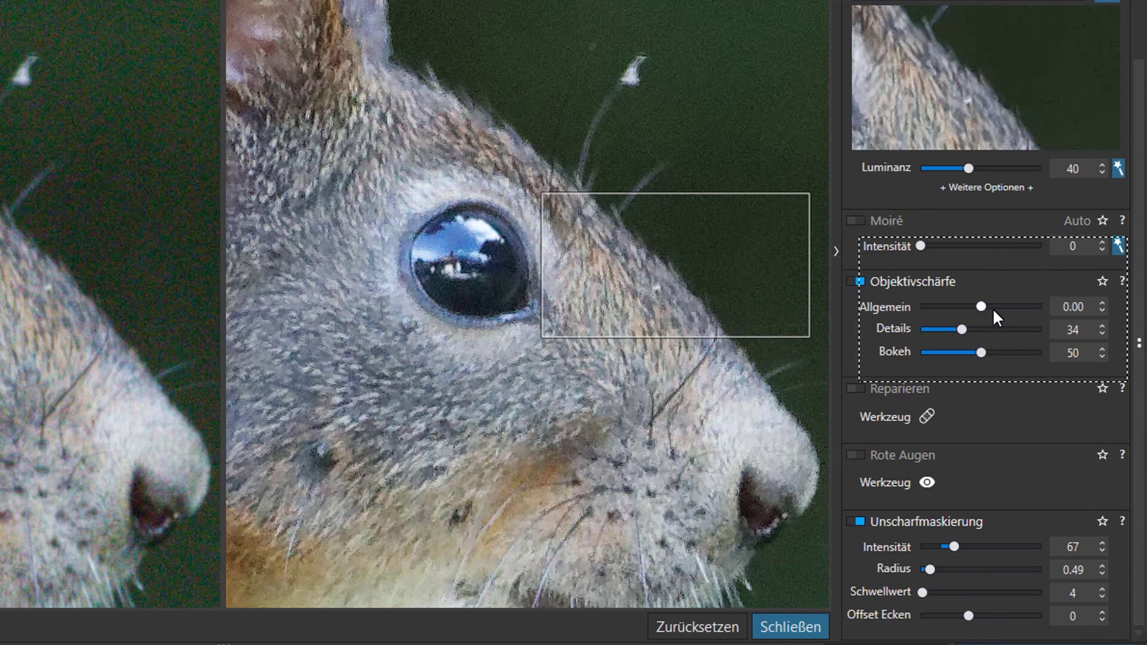
Set Objektivschärfe to Details 33 and Bokeh 45, and turn off Unscharfmaskierung to judge the lens sharpening alone.
click(959, 327)
mouse_move(979, 350)
mouse_down()
mouse_move(952, 351)
mouse_move(982, 352)
mouse_up()
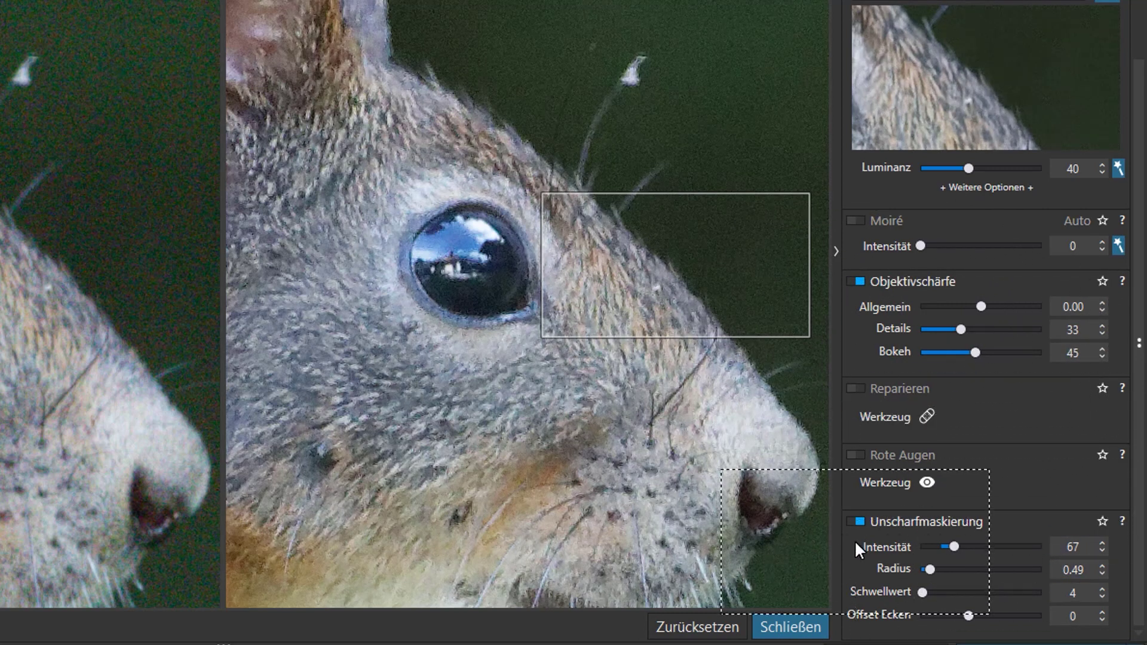
click(860, 281)
click(855, 281)
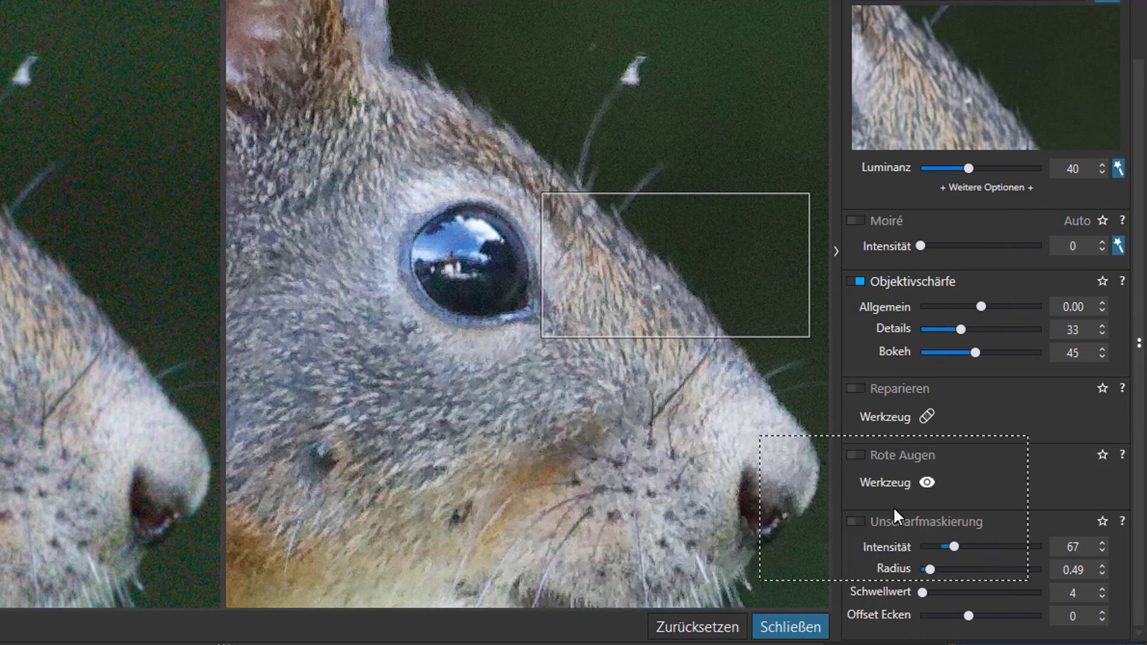
Turn off Objektivschärfe, re-enable Unscharfmaskierung and set its intensity to 129 to judge it alone.
click(860, 282)
click(855, 522)
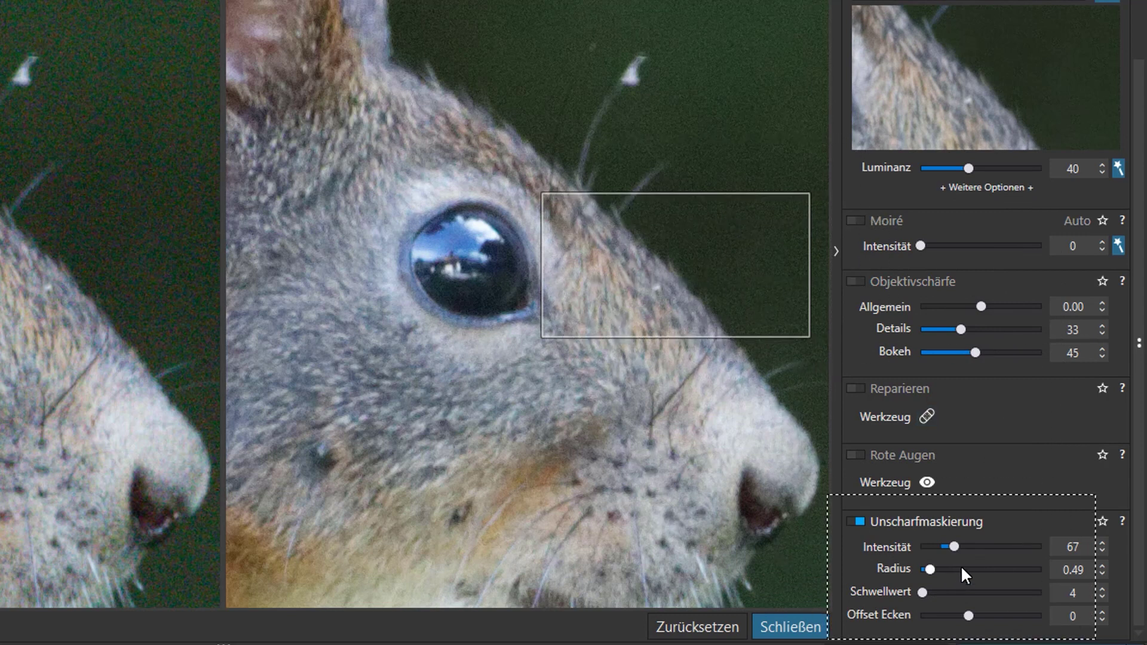
drag(954, 546, 968, 545)
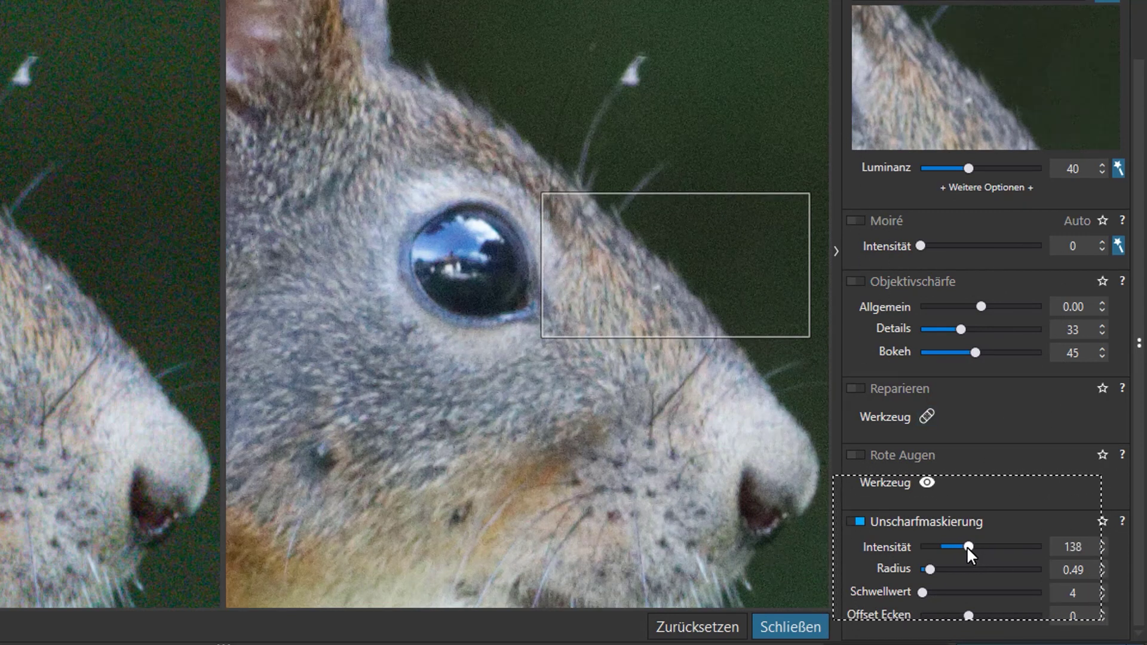
Re-enable Objektivschärfe and set the Unscharfmaskierung intensity to 86.
click(856, 281)
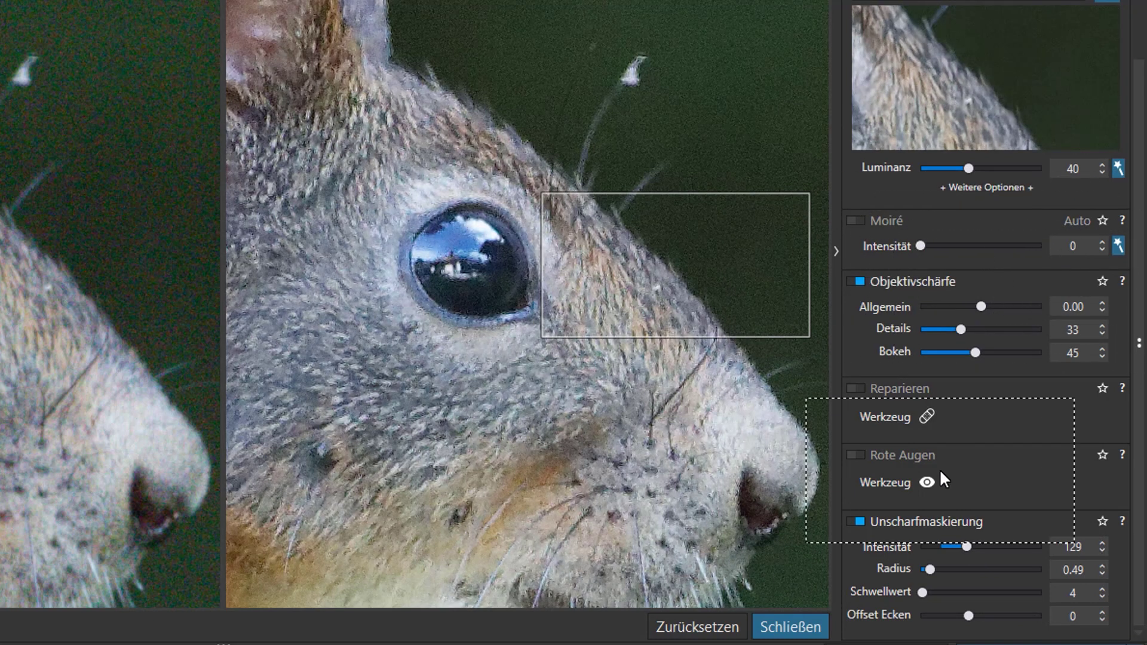
drag(964, 547, 960, 555)
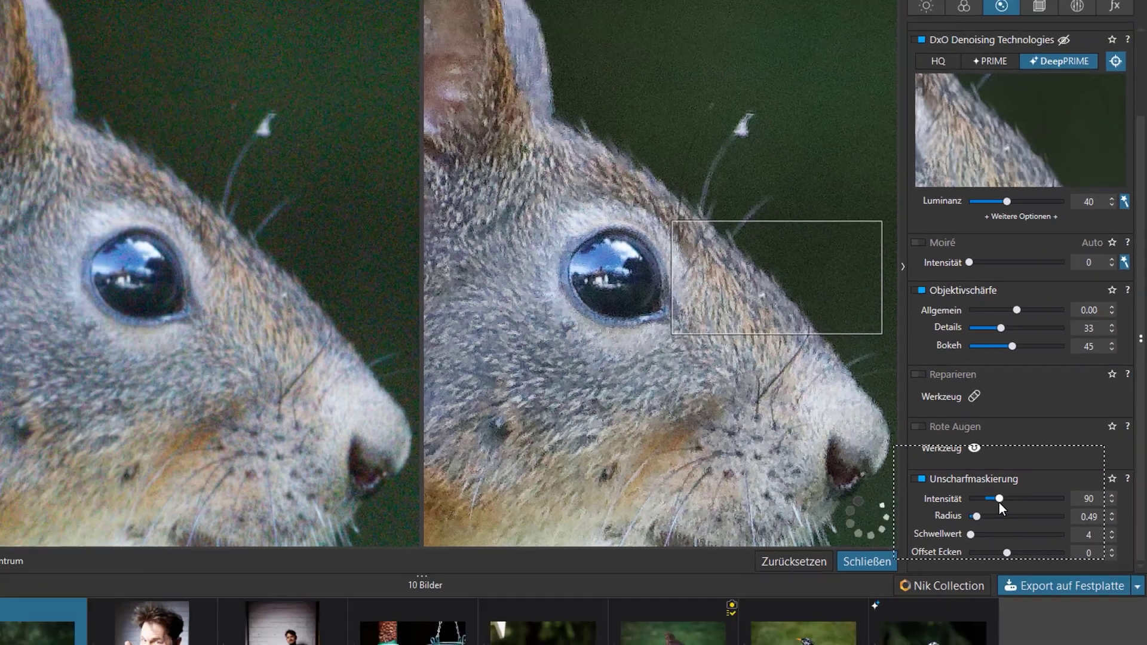
drag(999, 503, 996, 502)
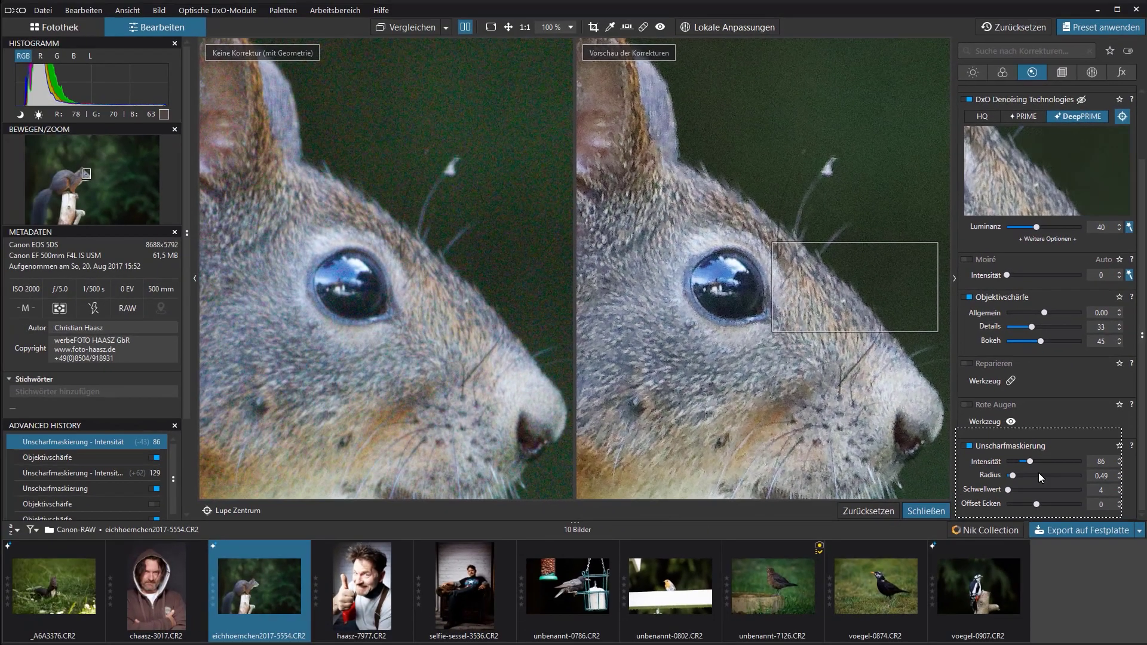